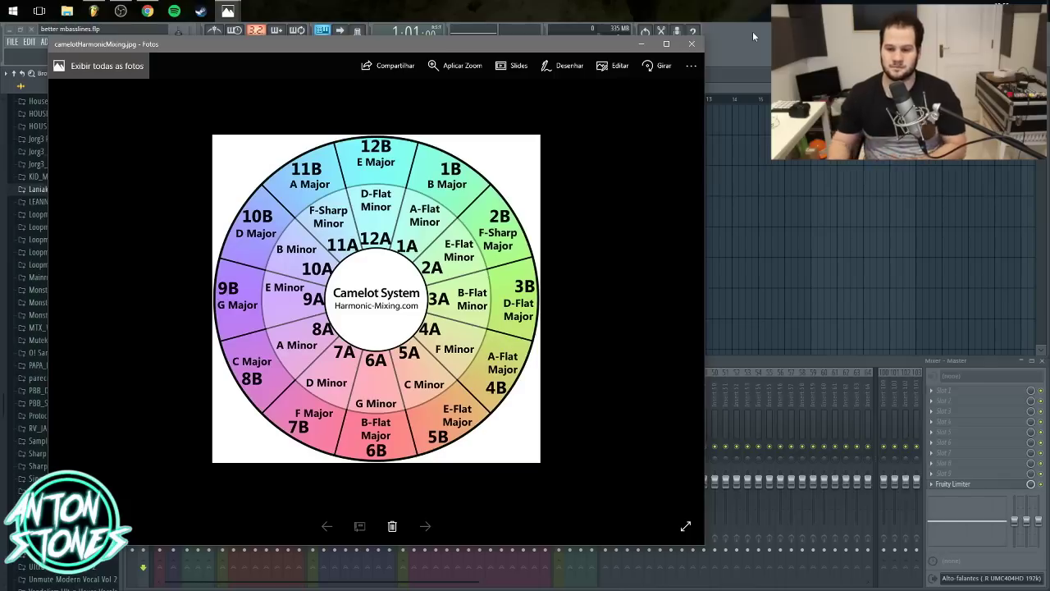
- Add an FL Keys channel from the full generator plugin list and move its window clear of the channel rack
drag(468, 41, 572, 38)
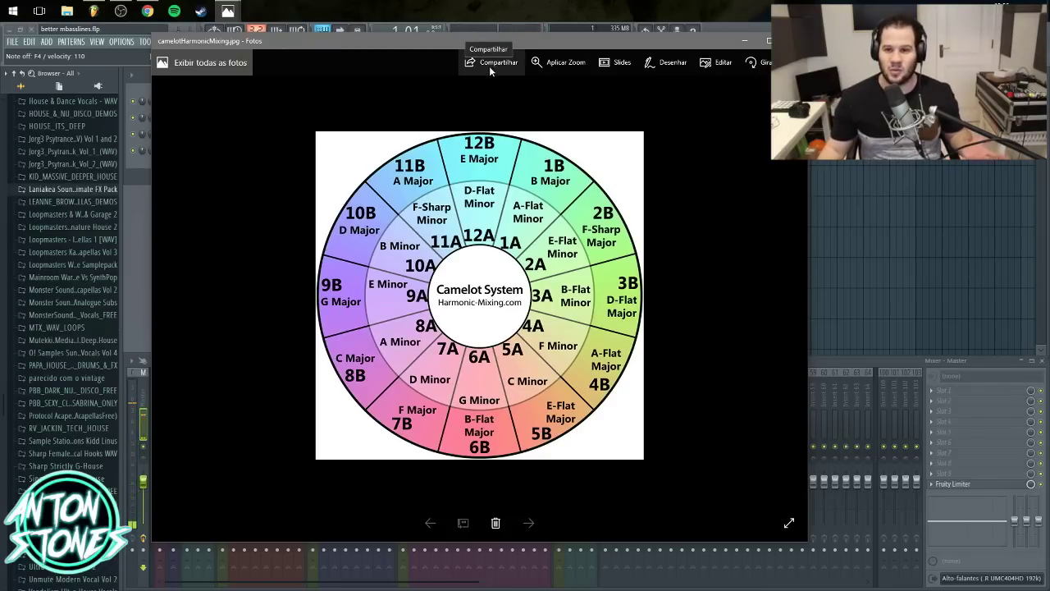
click(72, 46)
click(47, 41)
click(65, 52)
scroll(506, 301, down, 2)
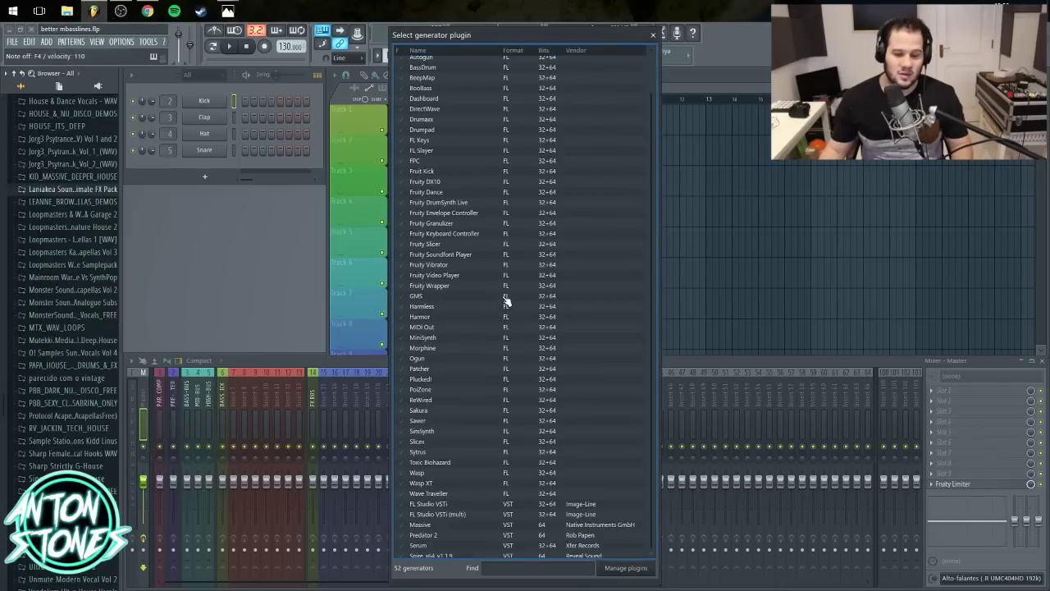
scroll(507, 301, down, 1)
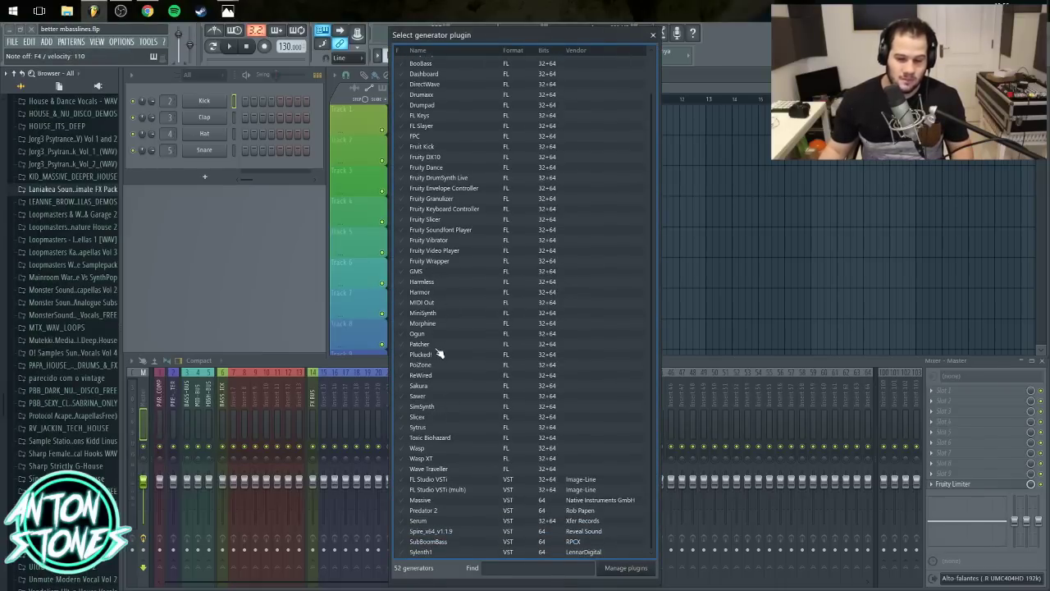
scroll(459, 213, up, 2)
double_click(444, 156)
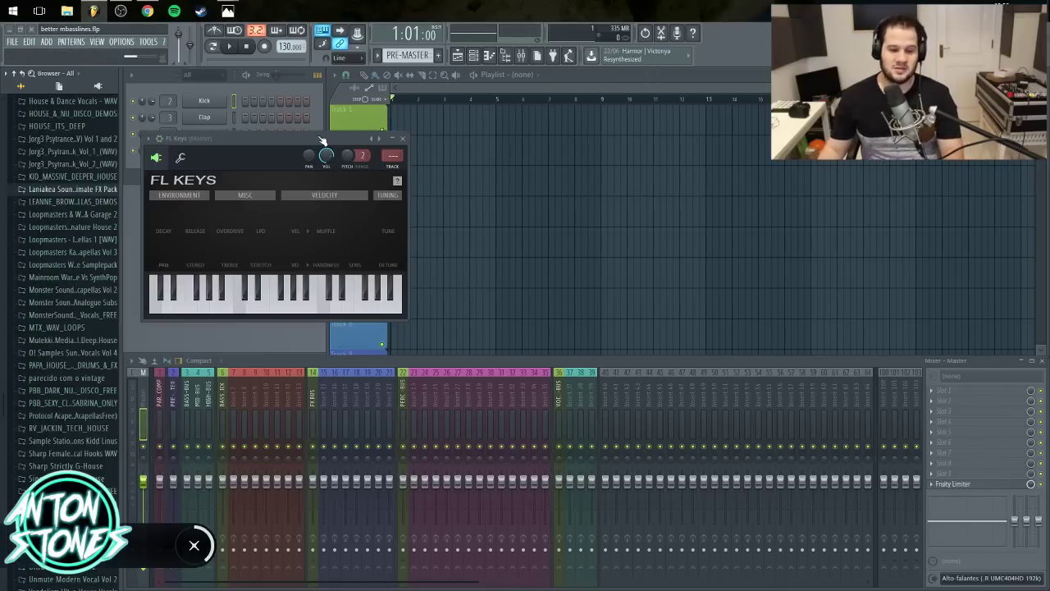
drag(348, 138, 880, 138)
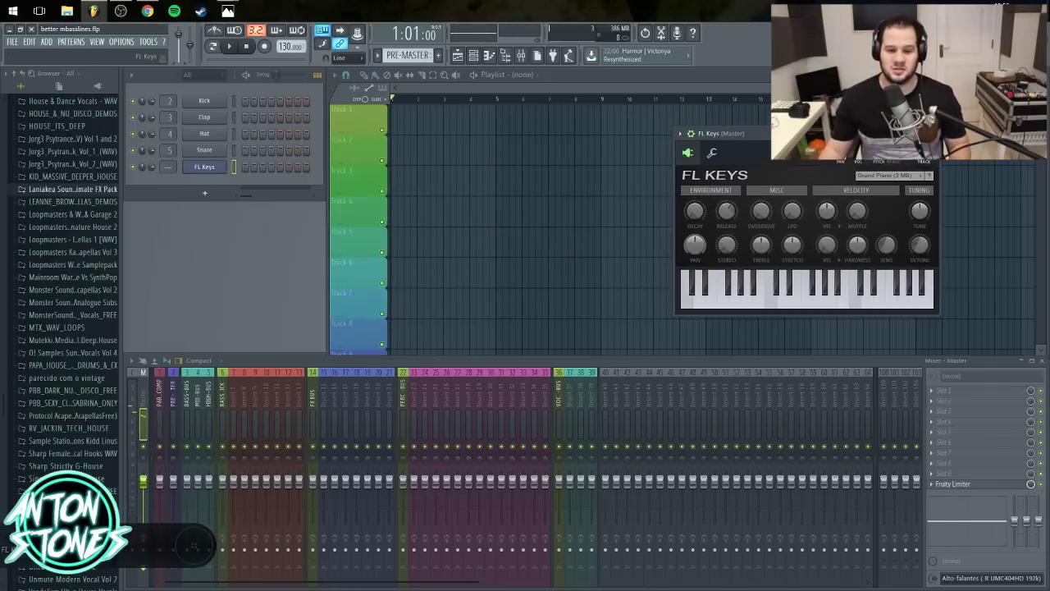
- Consult the Camelot System key wheel image and the G major scale keyboard image, and minimize both
mouse_move(227, 10)
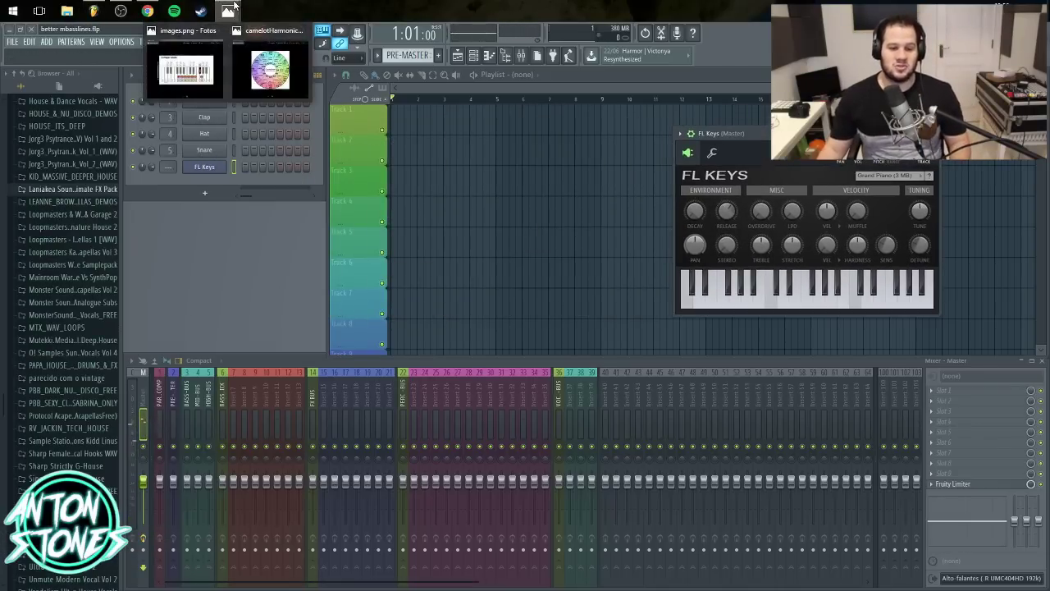
click(270, 67)
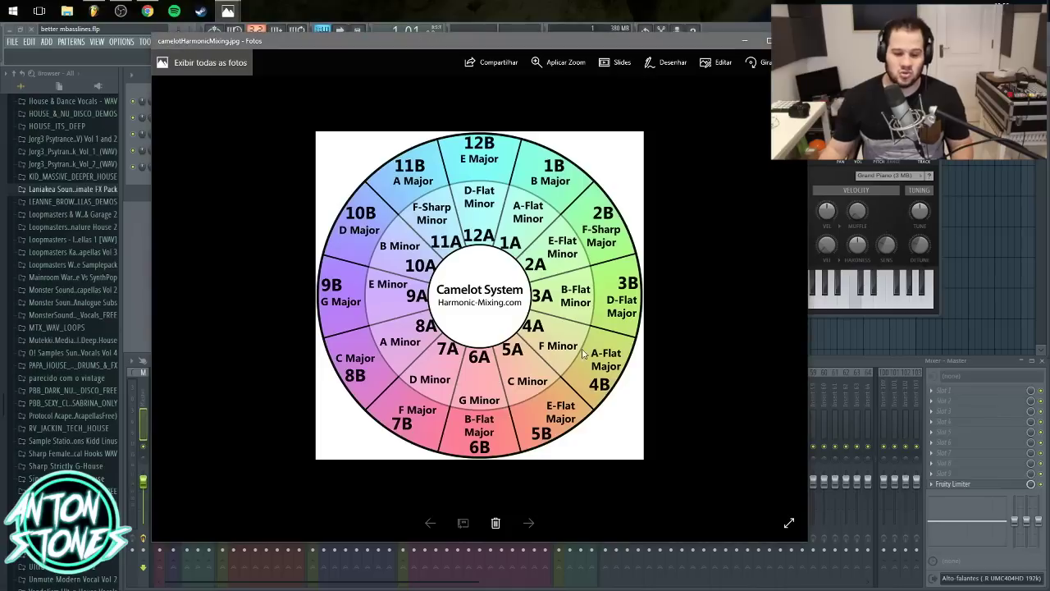
click(741, 37)
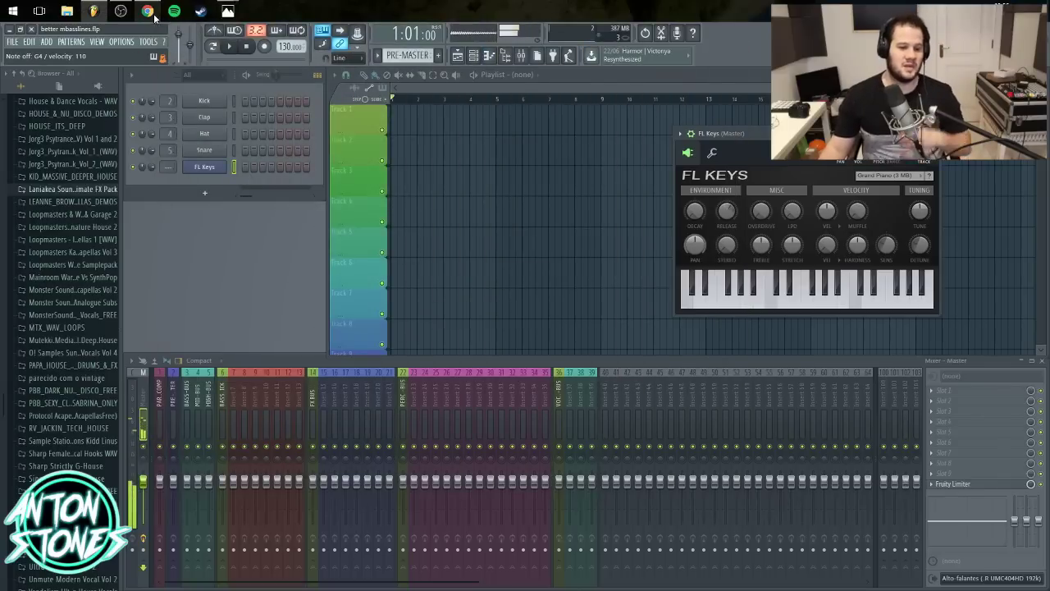
mouse_move(228, 11)
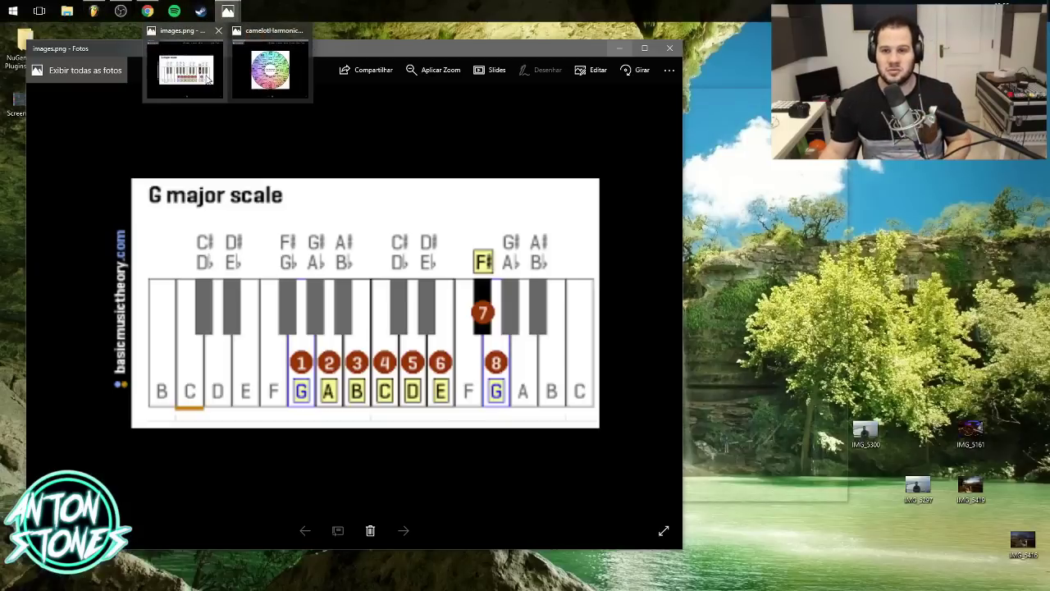
click(207, 76)
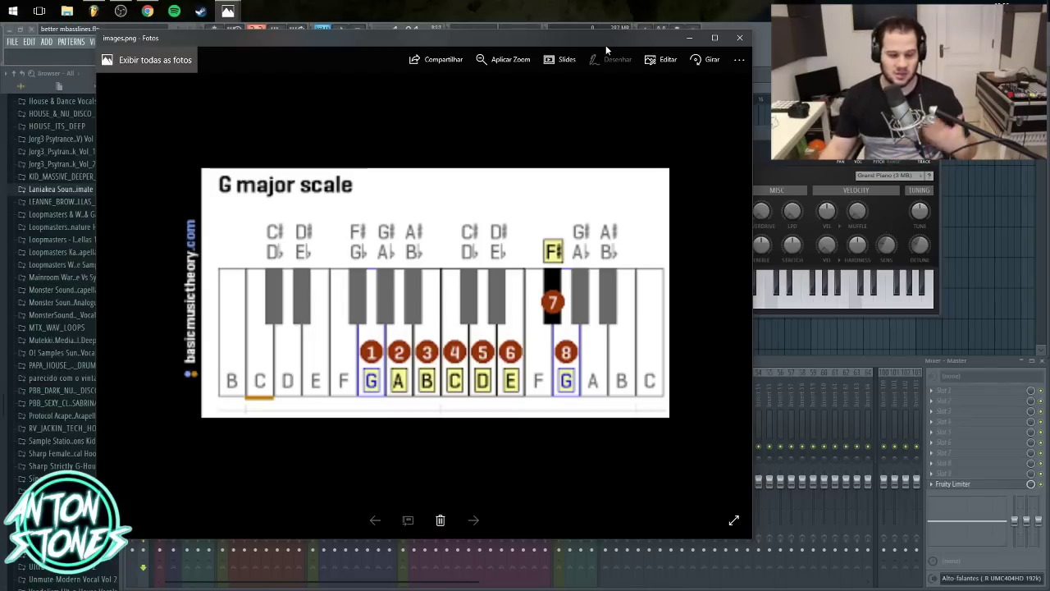
click(687, 37)
- Create a new pattern named "bassline", with the FL Keys window moved out of the way
drag(755, 135, 551, 166)
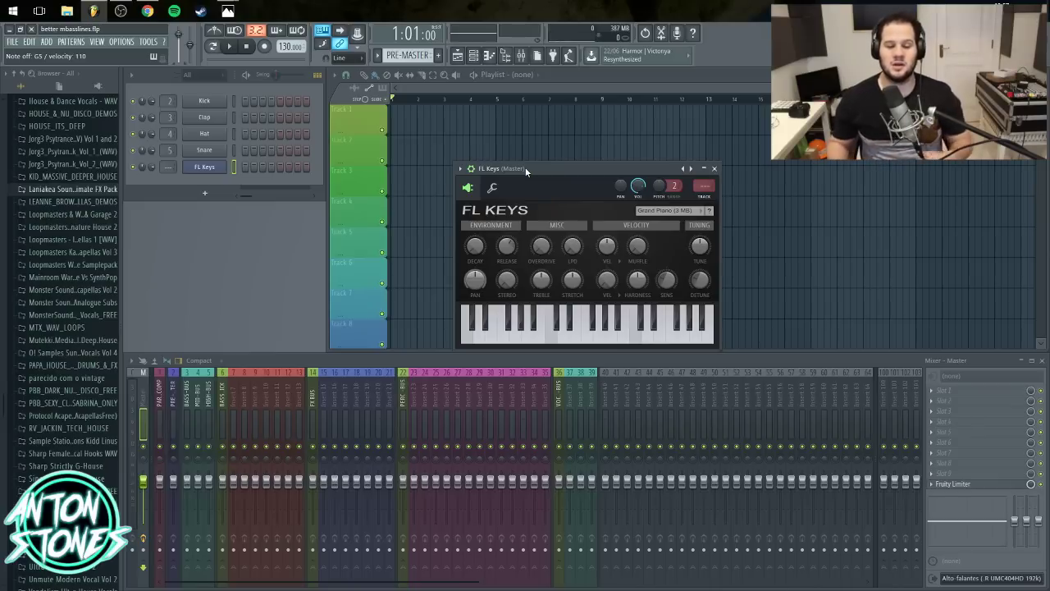
drag(536, 165, 857, 164)
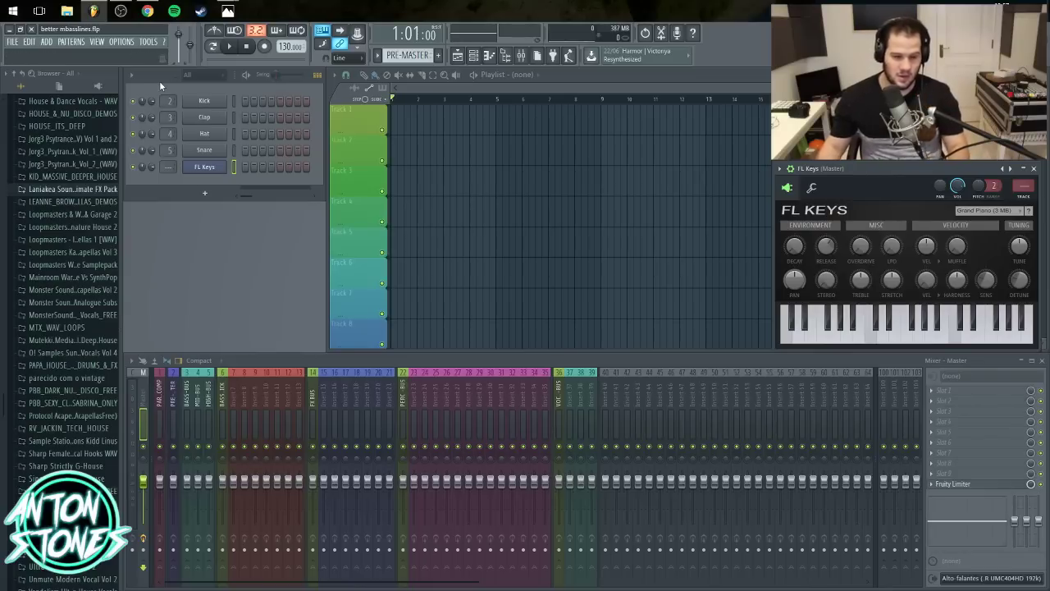
key(F4)
text(bassline)
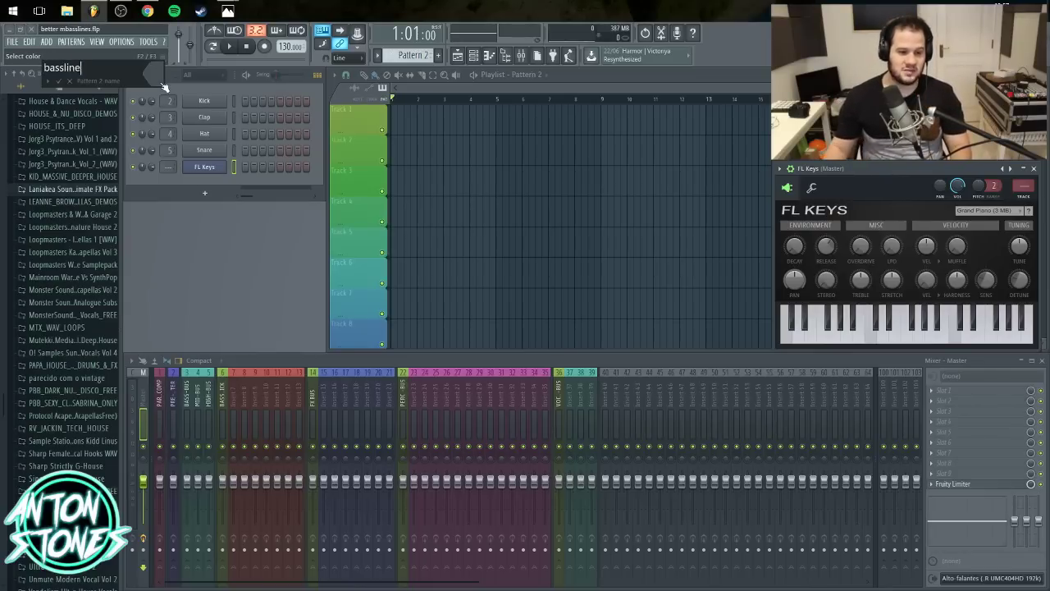
key(Return)
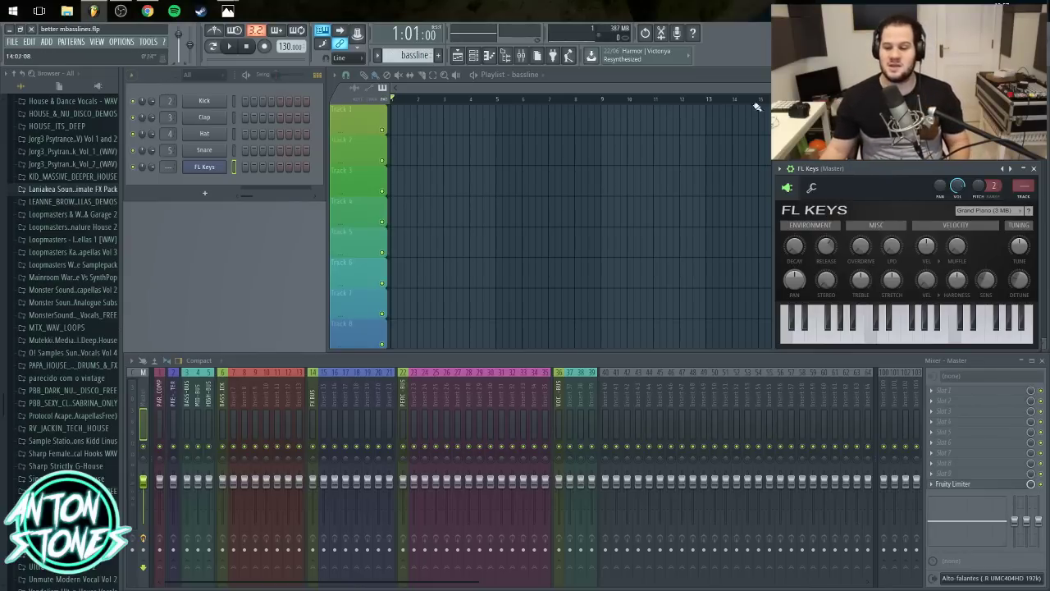
- Close the FL Keys window and add a Massive synth channel from the full generator plugin list
drag(894, 166, 656, 156)
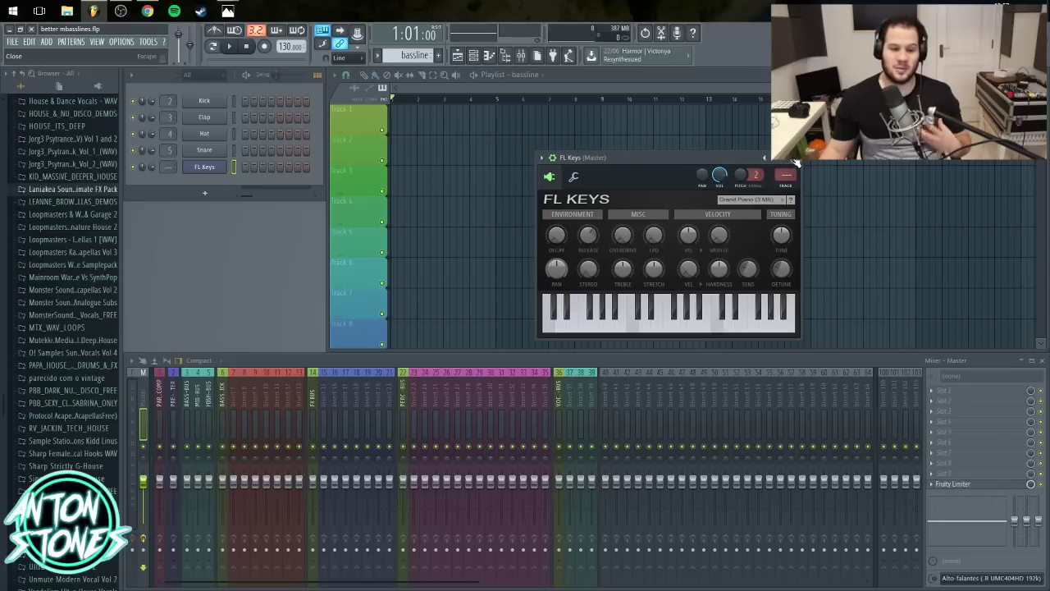
click(800, 157)
click(48, 44)
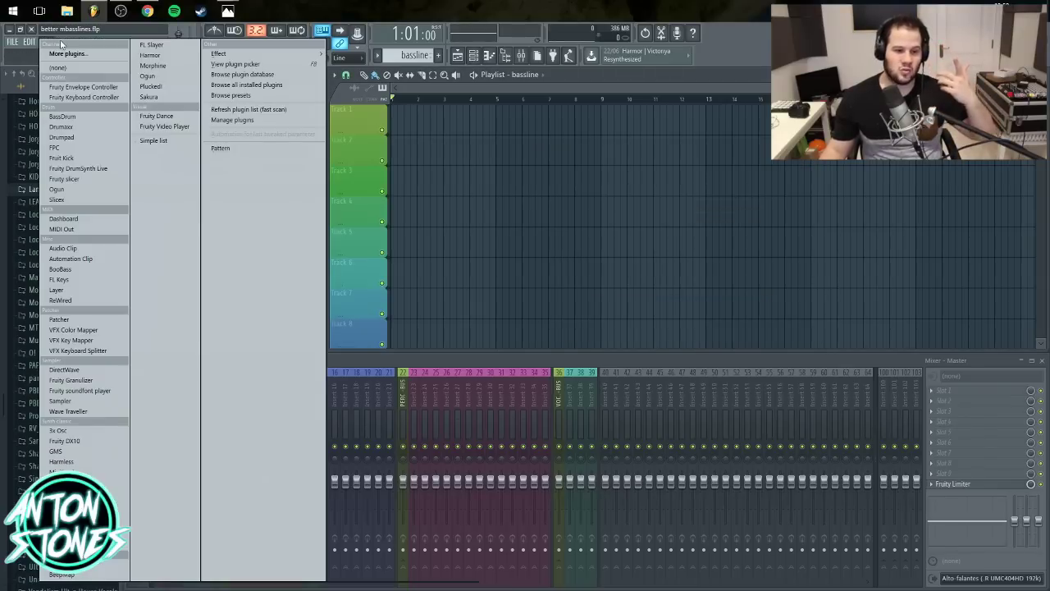
click(70, 49)
scroll(445, 336, down, 2)
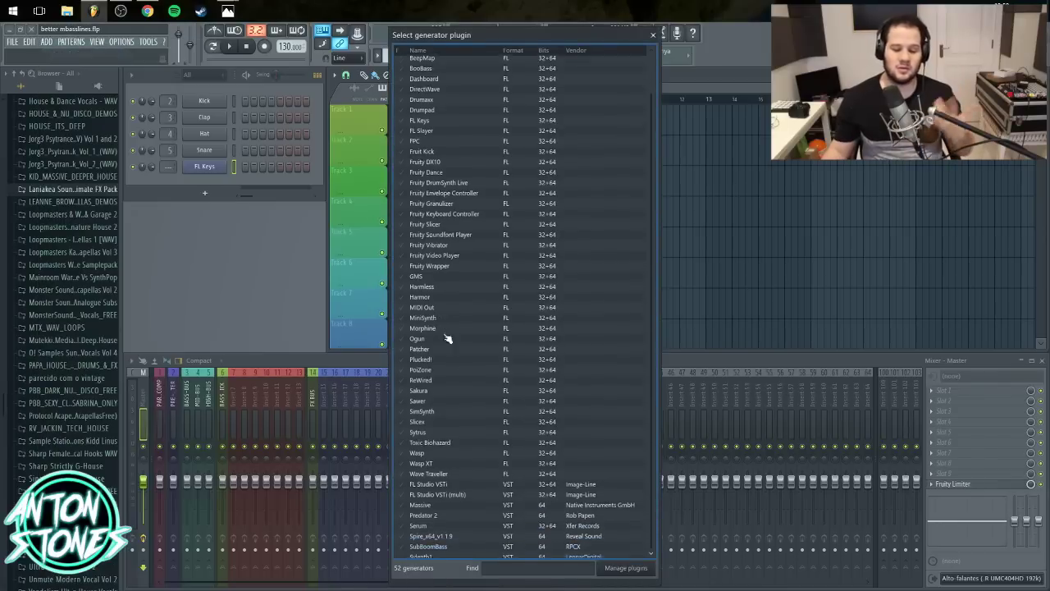
click(439, 500)
double_click(439, 500)
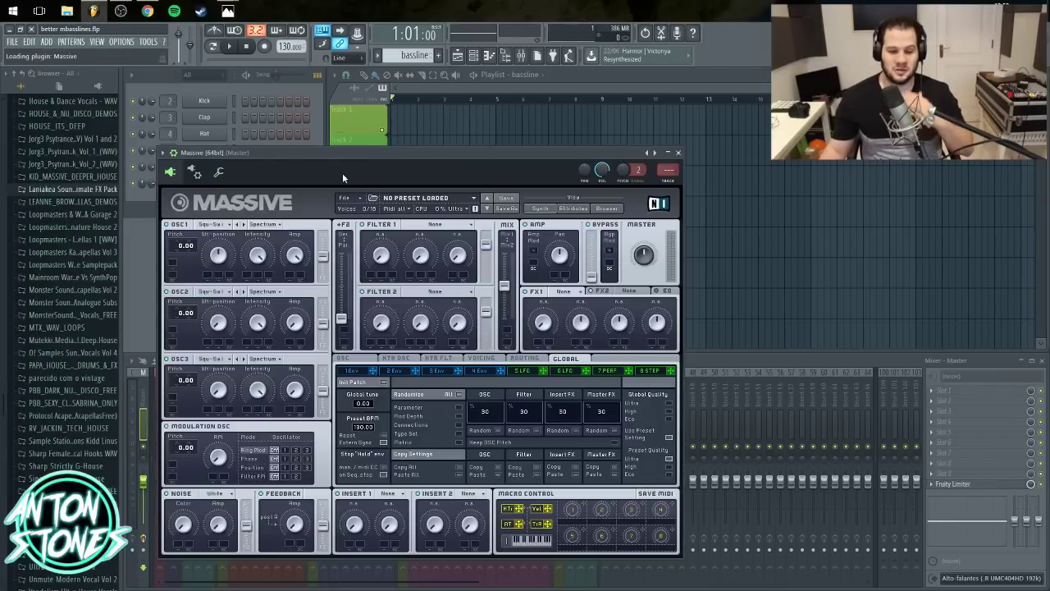
drag(367, 155, 462, 104)
- Audition Massive's bass presets in sequence, starting at BS 2016 and stepping through to BS Bom
click(568, 152)
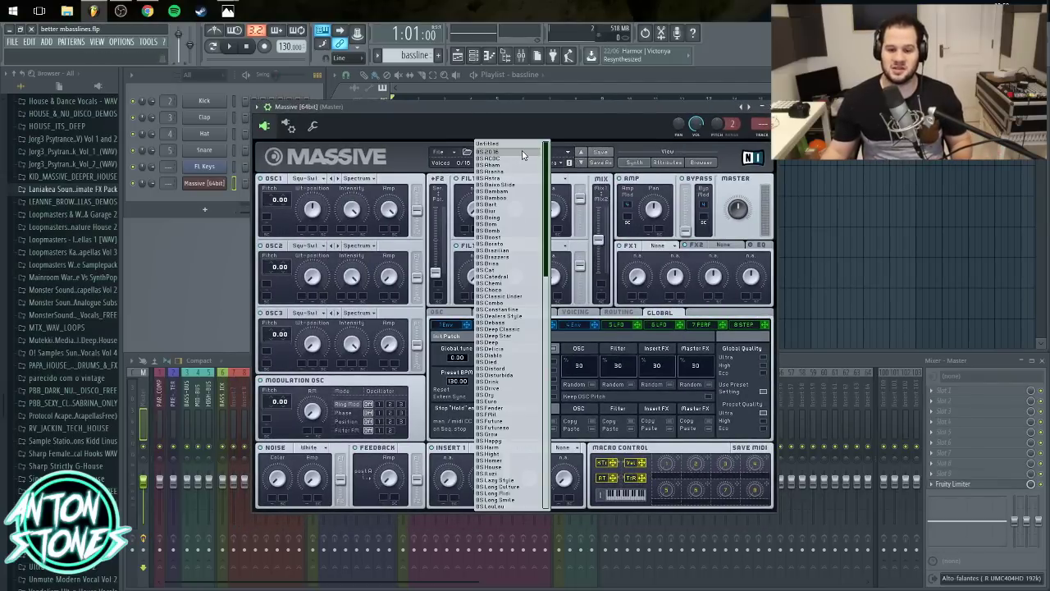
click(517, 158)
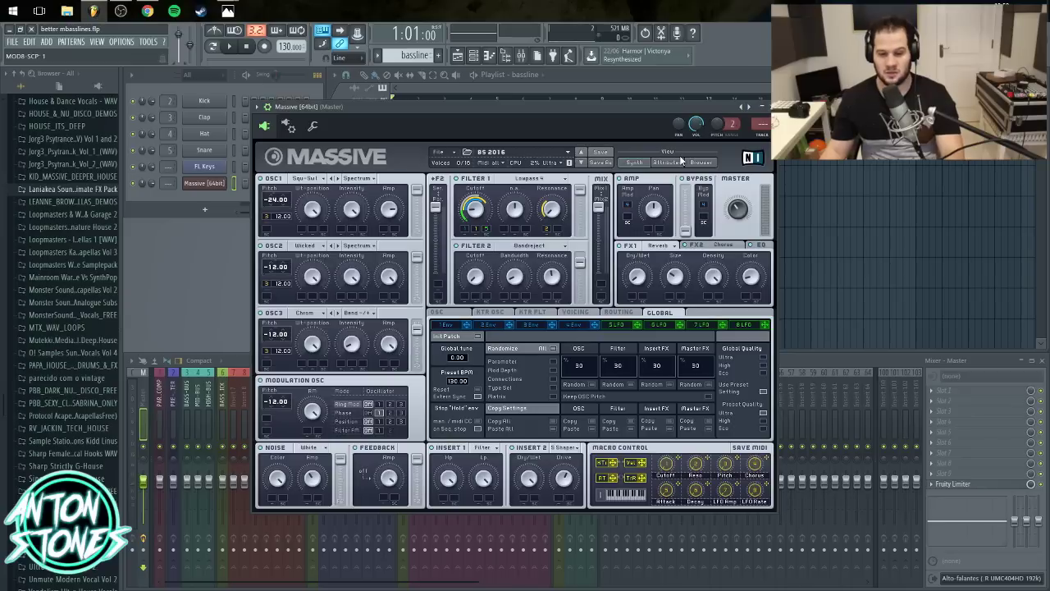
click(583, 166)
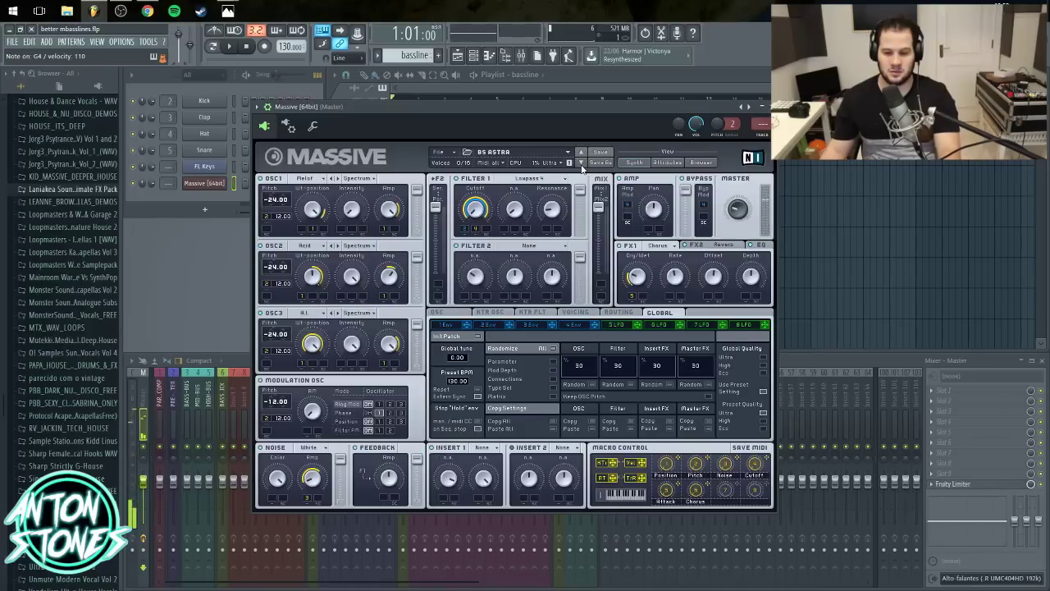
click(583, 166)
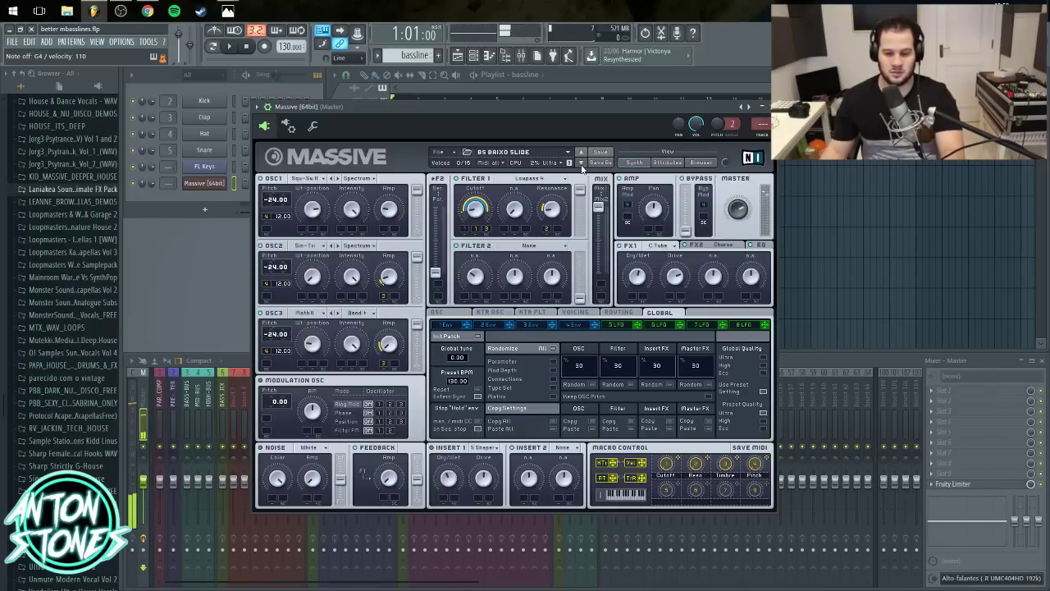
click(583, 166)
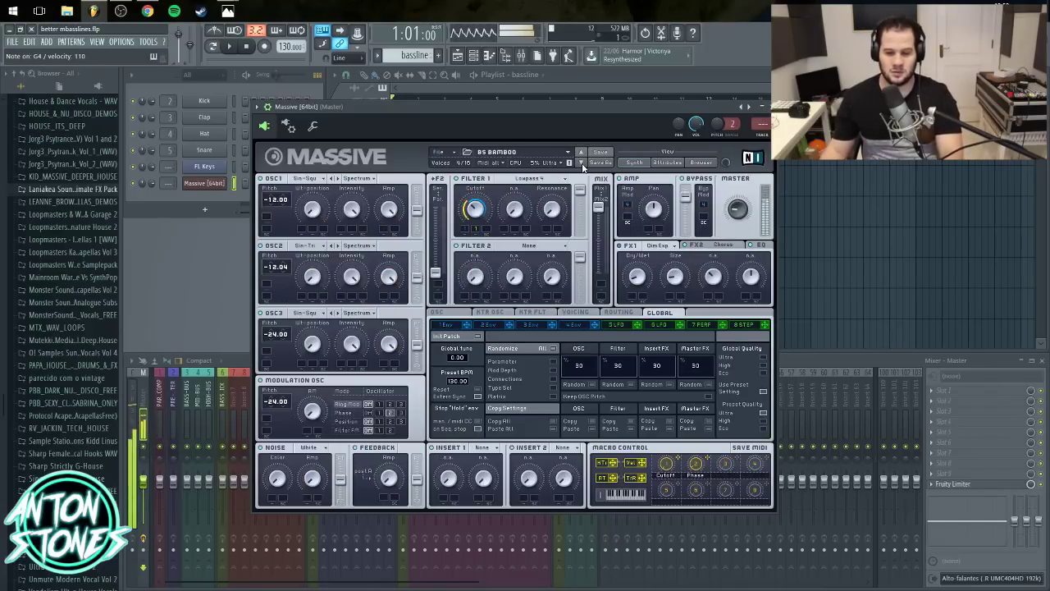
click(583, 165)
click(582, 166)
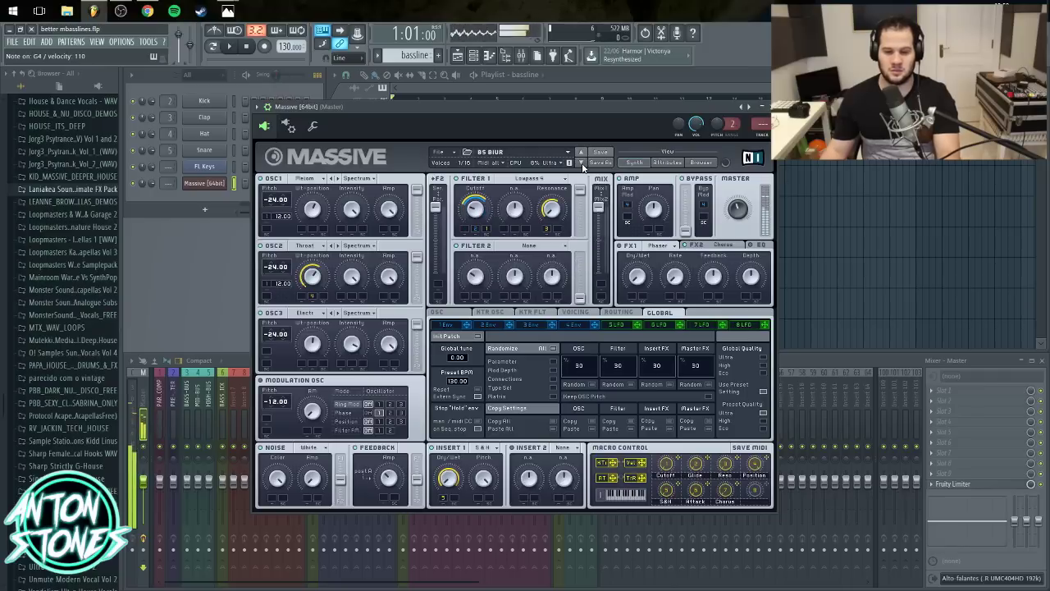
click(582, 165)
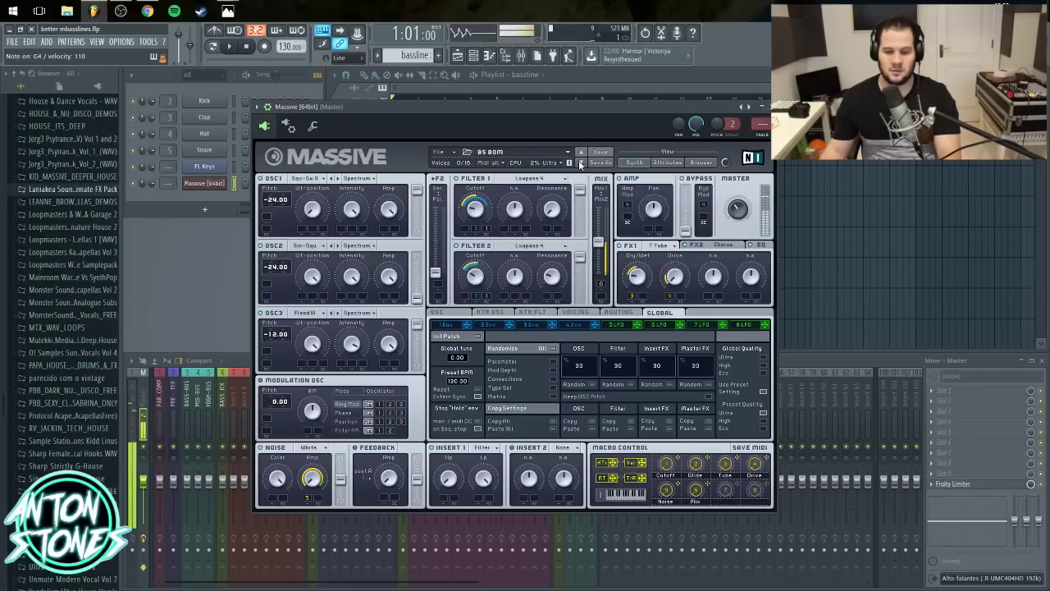
- Load Massive's BS 2016 preset and fine-tune oscillator 1's wavetable position, Filter 1's output gain and the master volume to about 0.44
click(567, 156)
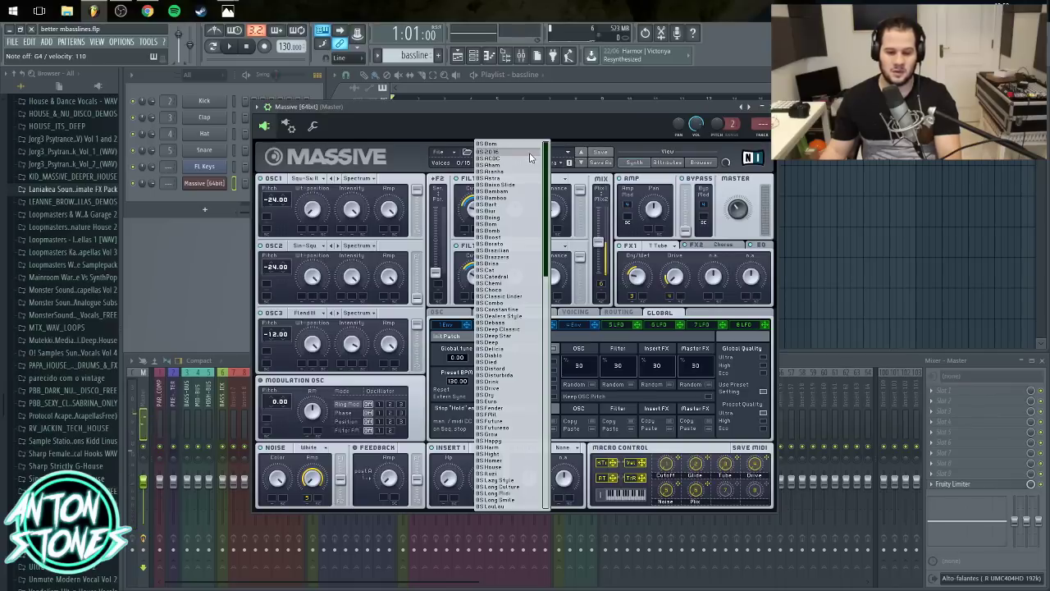
click(530, 153)
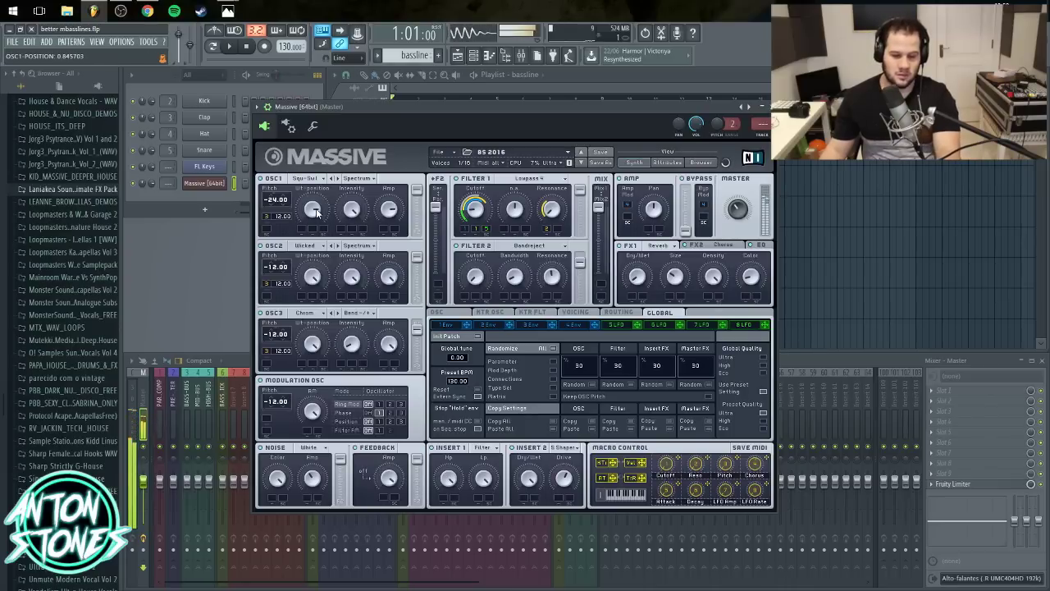
drag(317, 207, 319, 205)
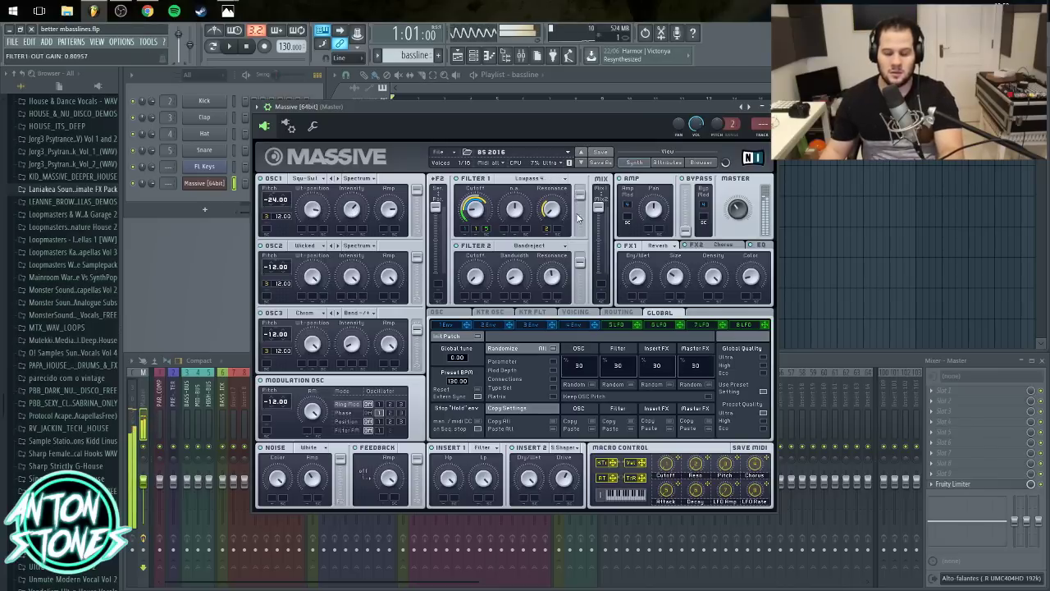
mouse_move(579, 195)
mouse_down()
mouse_move(574, 229)
mouse_move(579, 197)
mouse_up()
drag(736, 214, 737, 204)
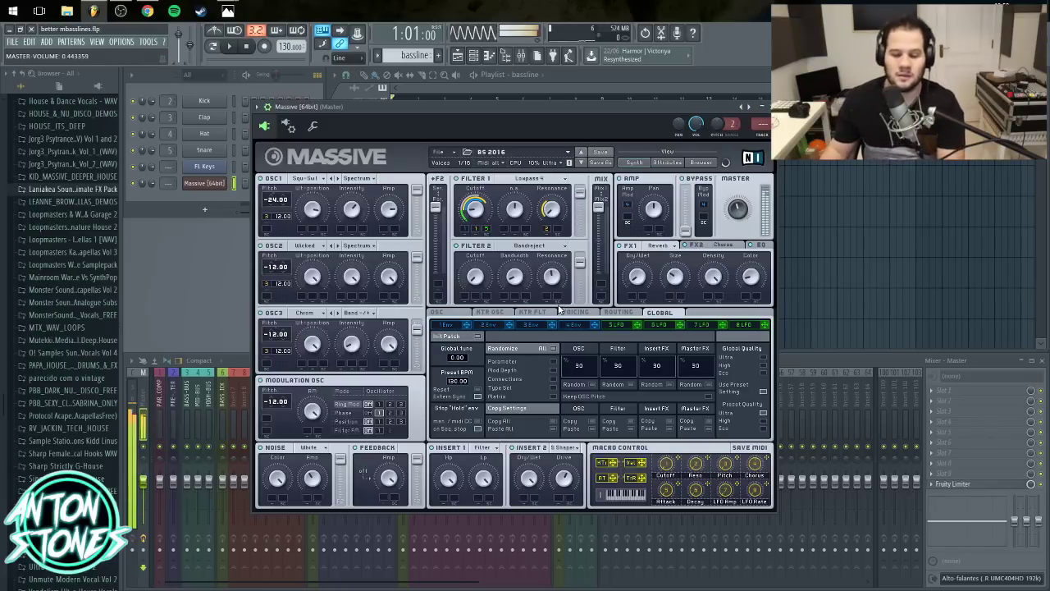
click(502, 313)
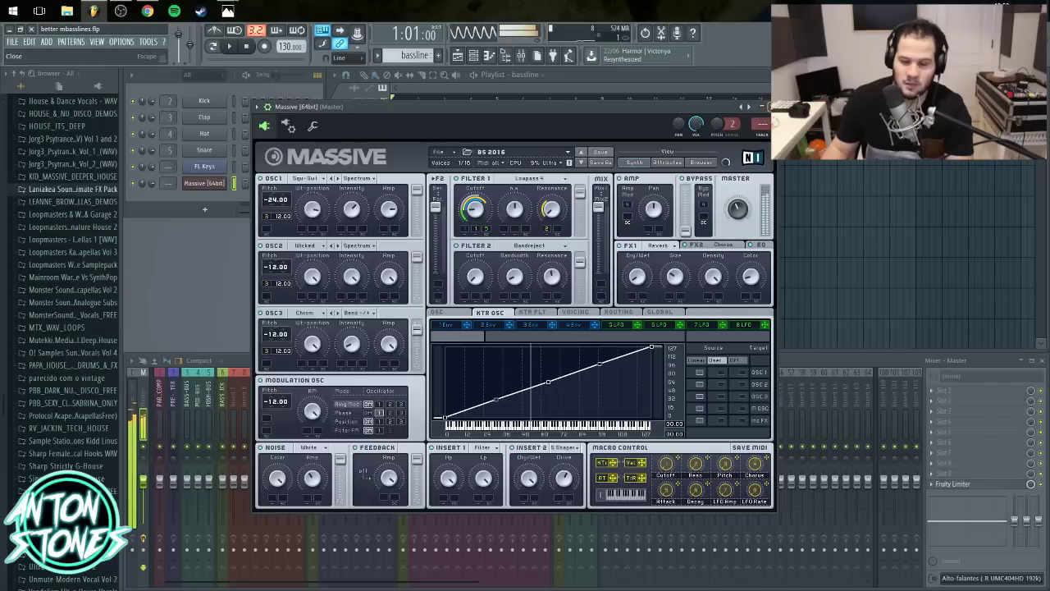
click(762, 108)
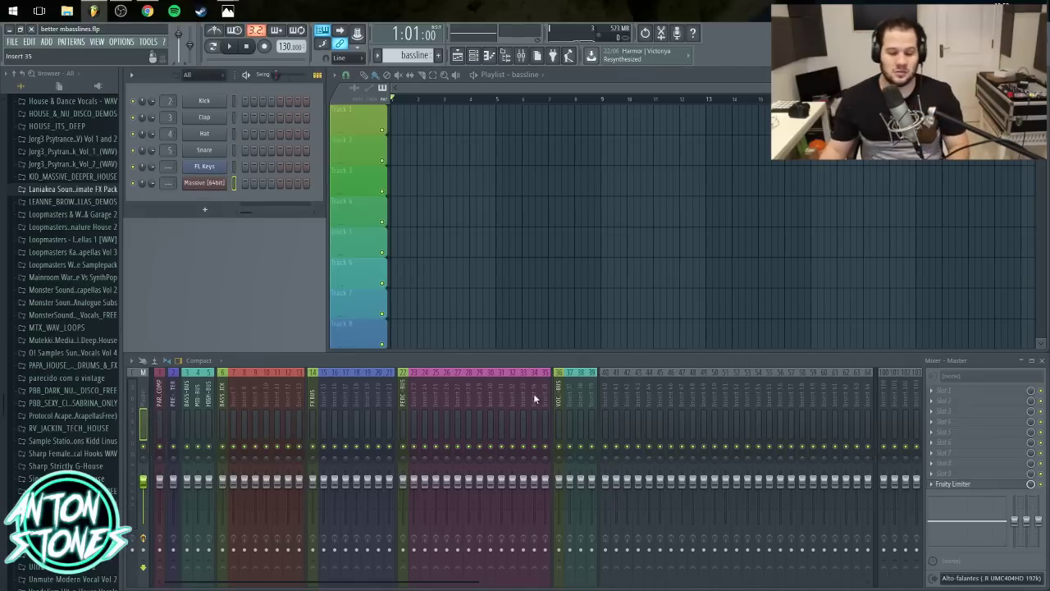
- Route the Massive channel to mixer insert 10 within the red bass track group
right_click(269, 385)
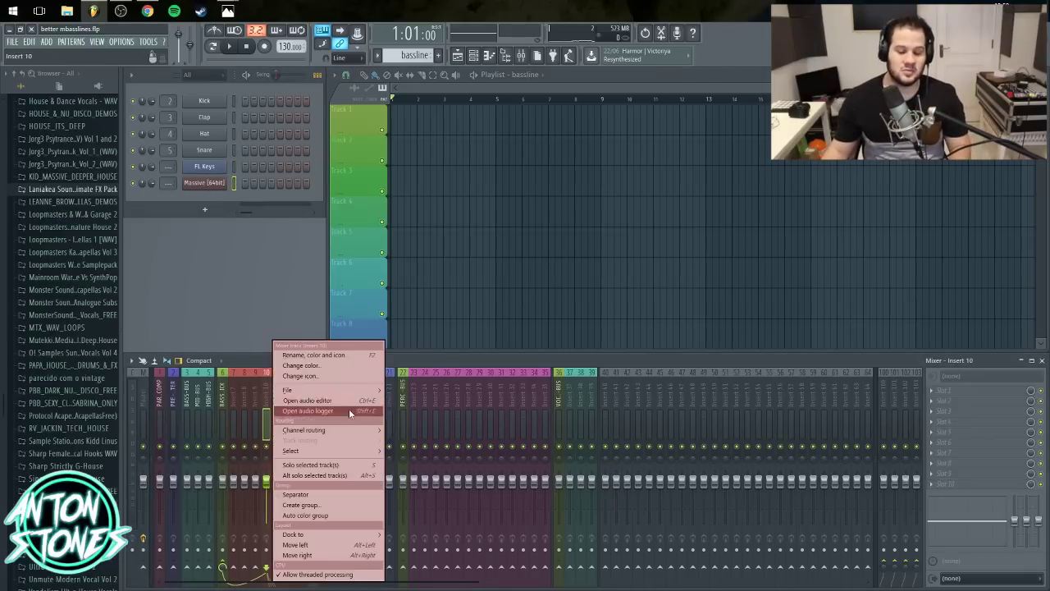
mouse_move(357, 431)
click(414, 431)
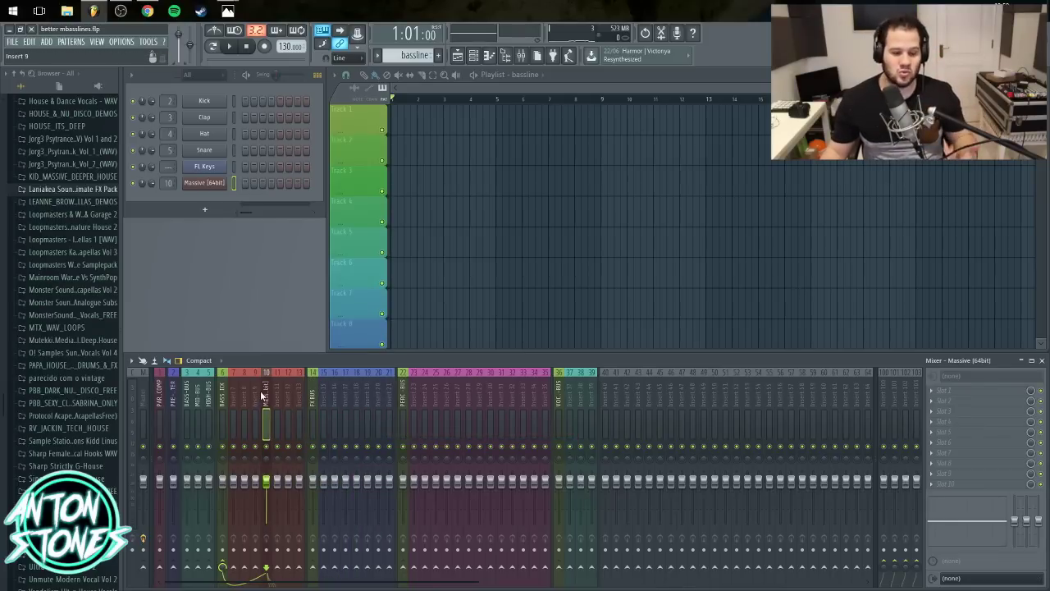
- Inspect the Master, Massive and BASS-KICK mixer tracks to review their routing
click(139, 392)
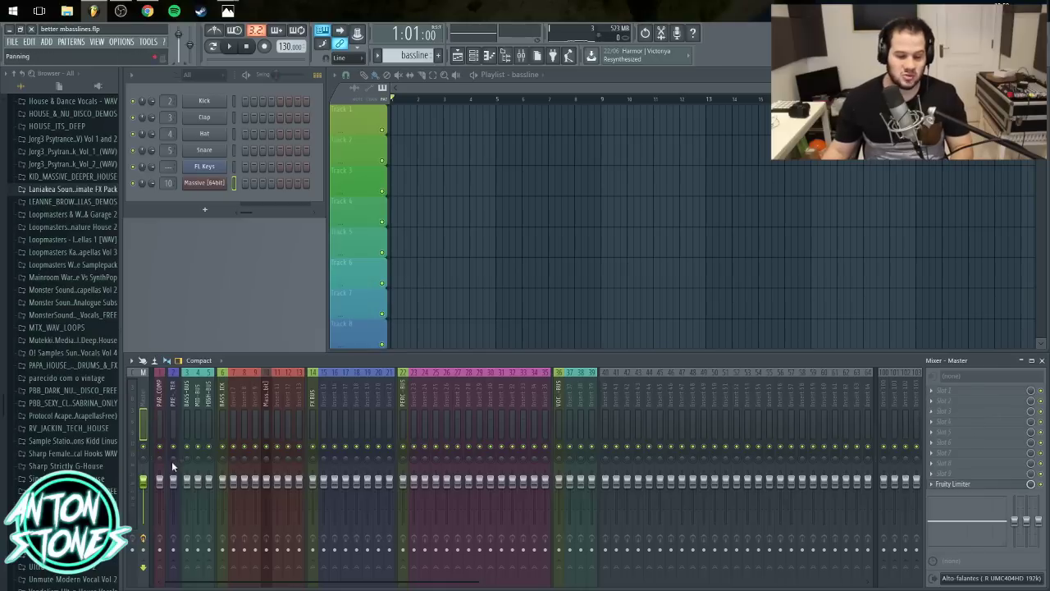
click(266, 397)
click(221, 401)
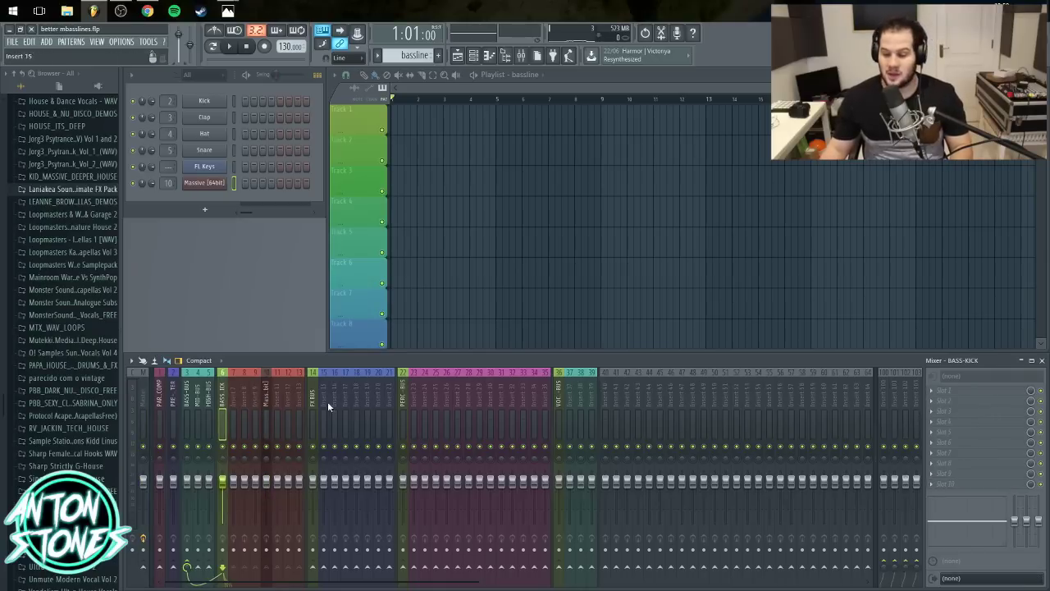
- Load NUGEN Stereoizer3 into slot 2 of the BASS-KICK mixer track and move its window clear of the channel rack
click(940, 403)
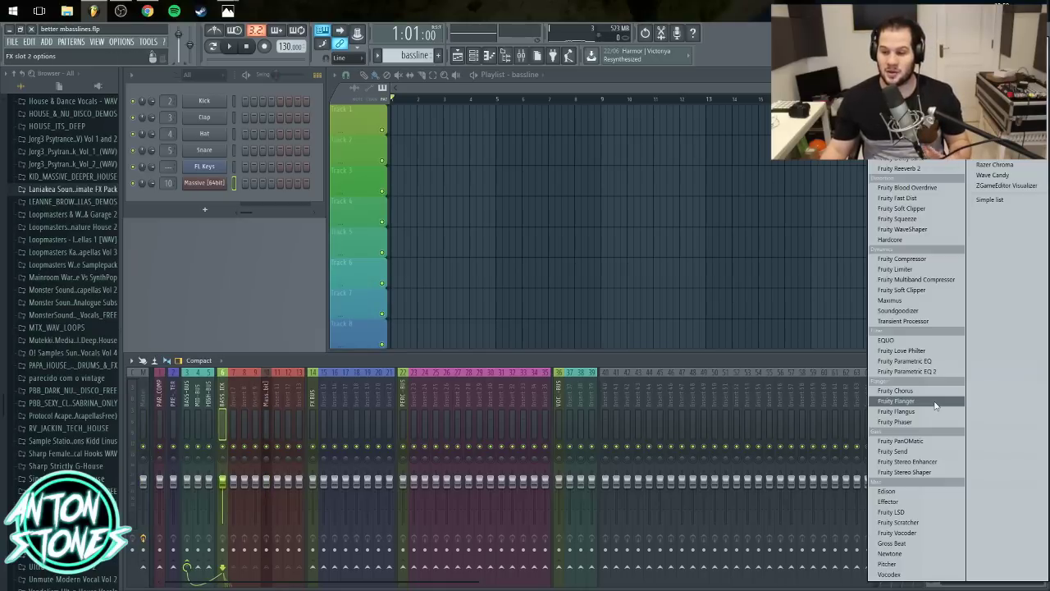
click(911, 45)
scroll(509, 394, down, 10)
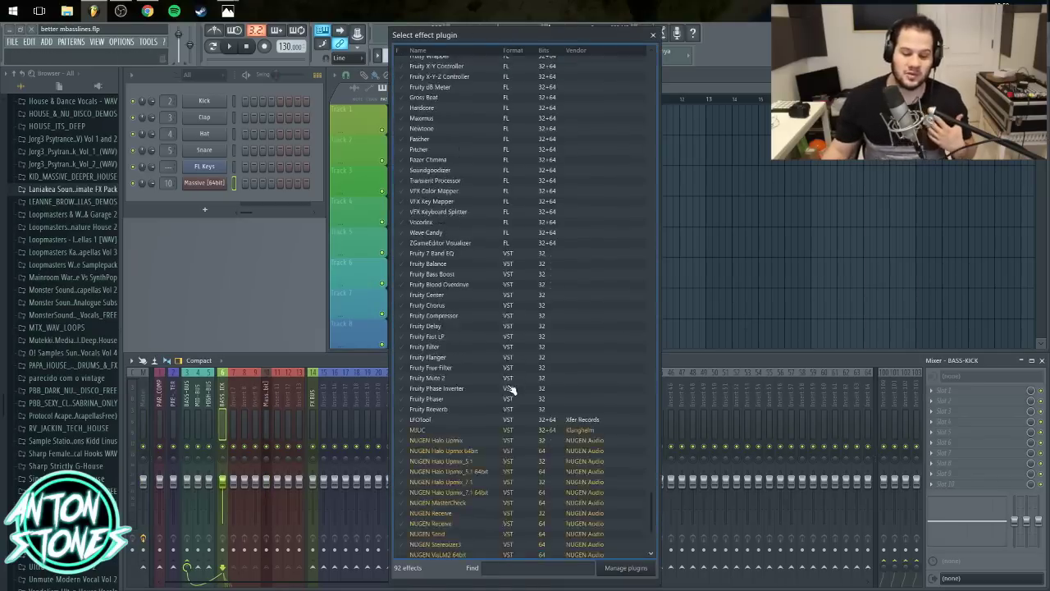
double_click(443, 542)
drag(473, 218, 597, 193)
drag(621, 195, 834, 155)
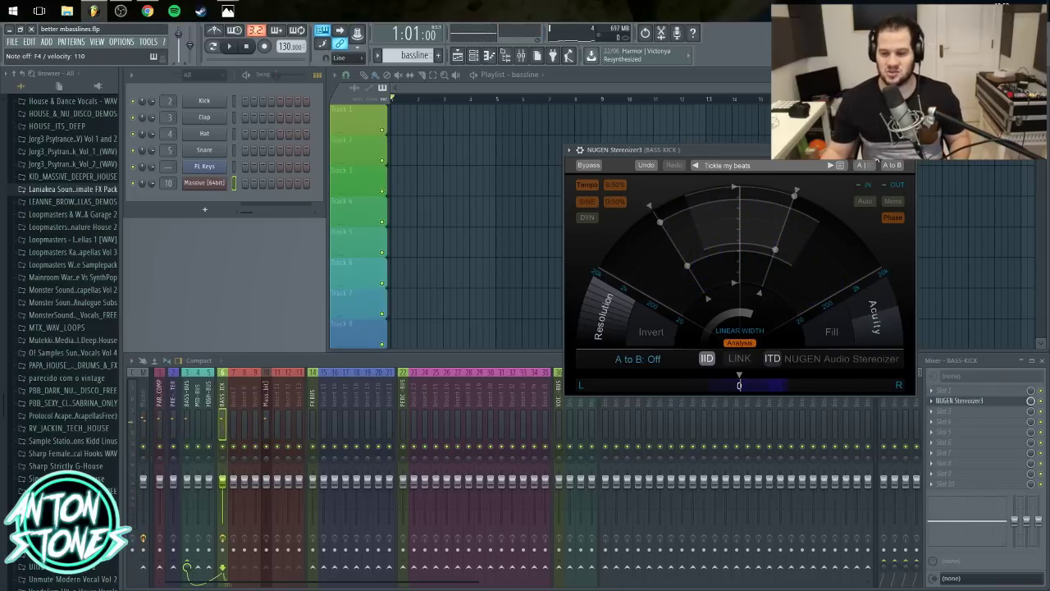
drag(870, 151, 544, 105)
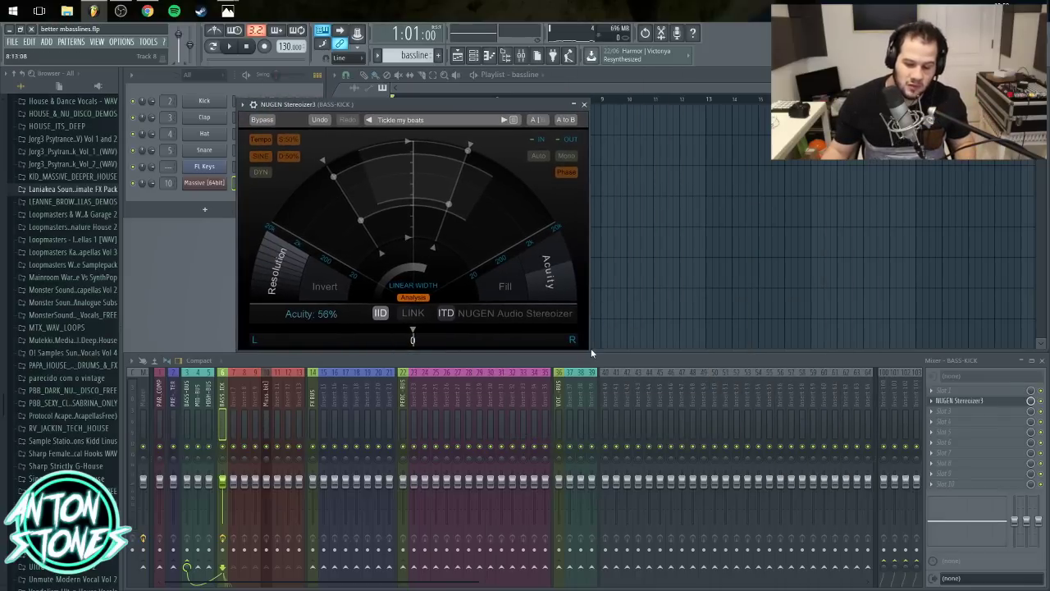
drag(504, 104, 922, 146)
- Open the Massive channel's piano roll and draw a one-bar rhythm of six short G4 notes
right_click(211, 181)
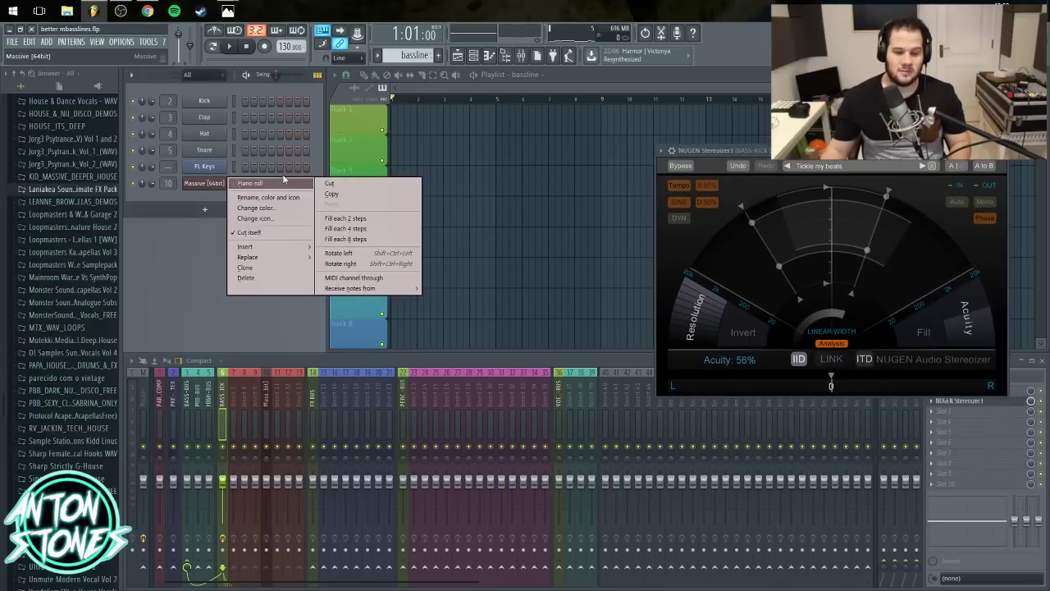
click(282, 180)
right_click(204, 183)
click(251, 184)
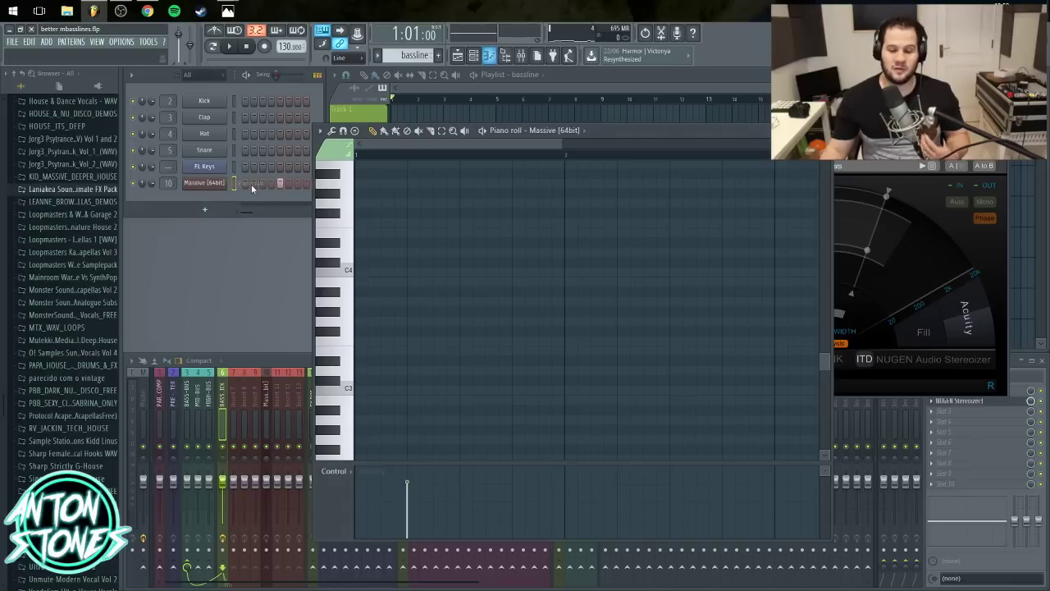
click(285, 183)
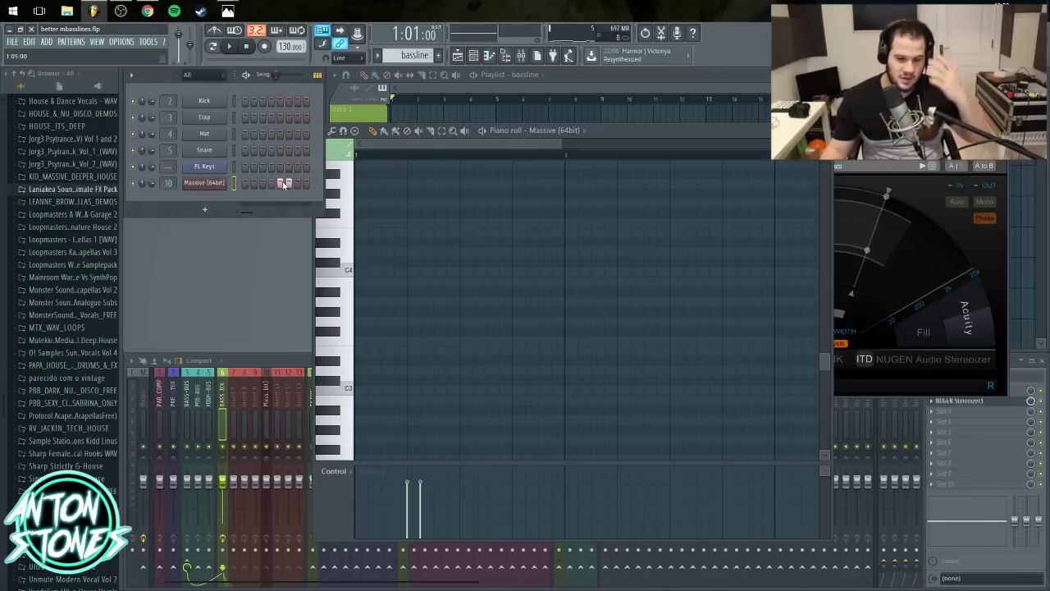
drag(628, 119, 681, 148)
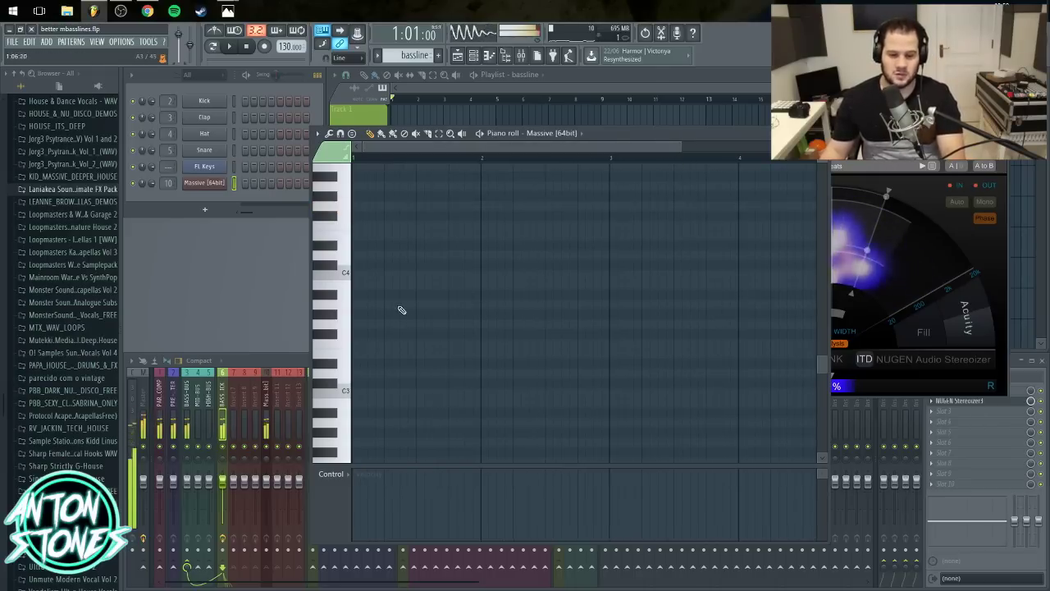
scroll(394, 320, up, 3)
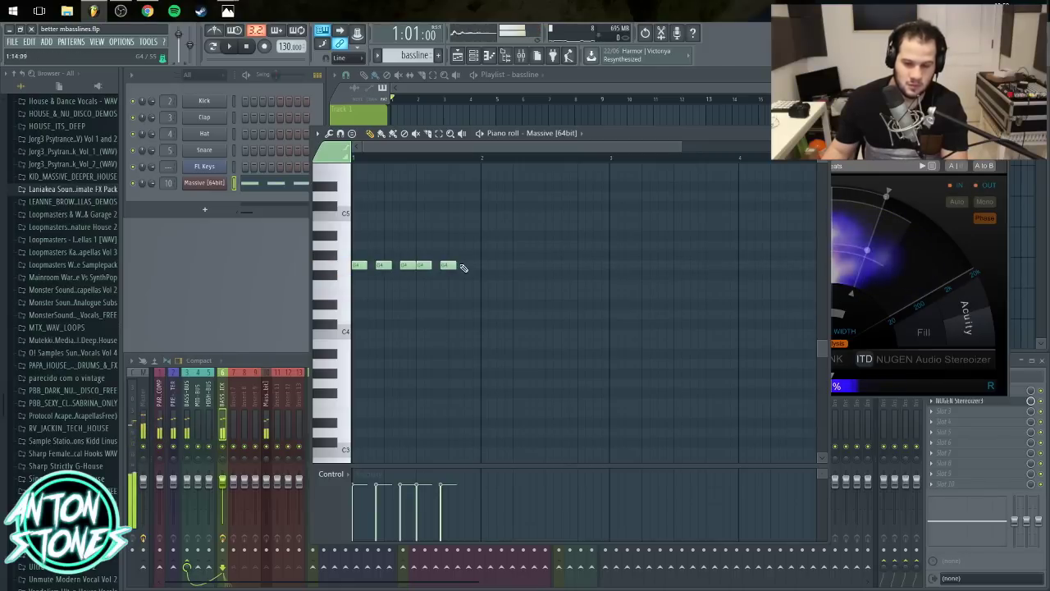
- Play back the one-bar bassline and set the project tempo to 124 BPM
key(space)
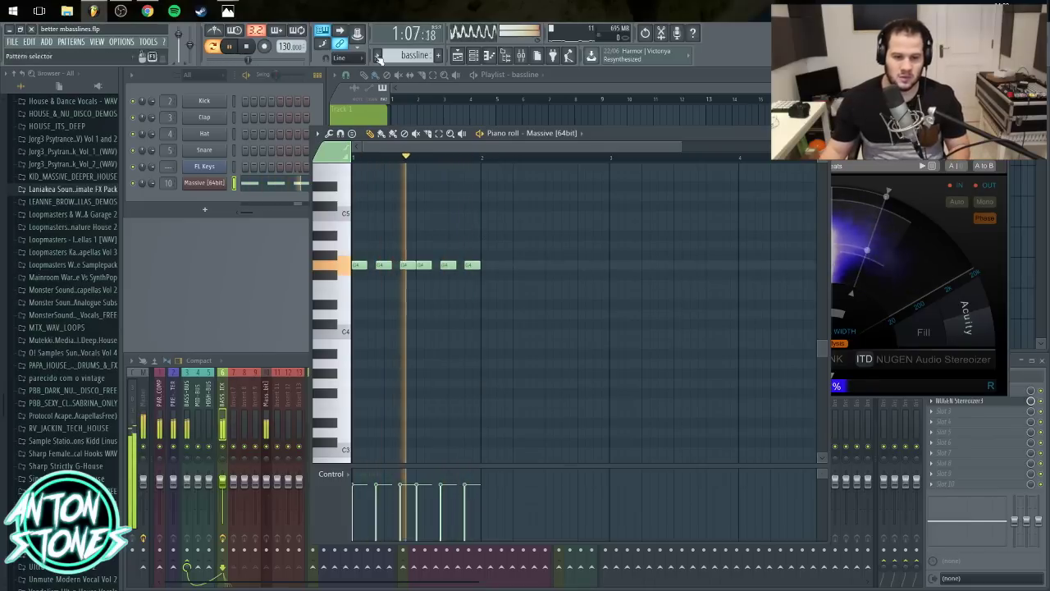
key(space)
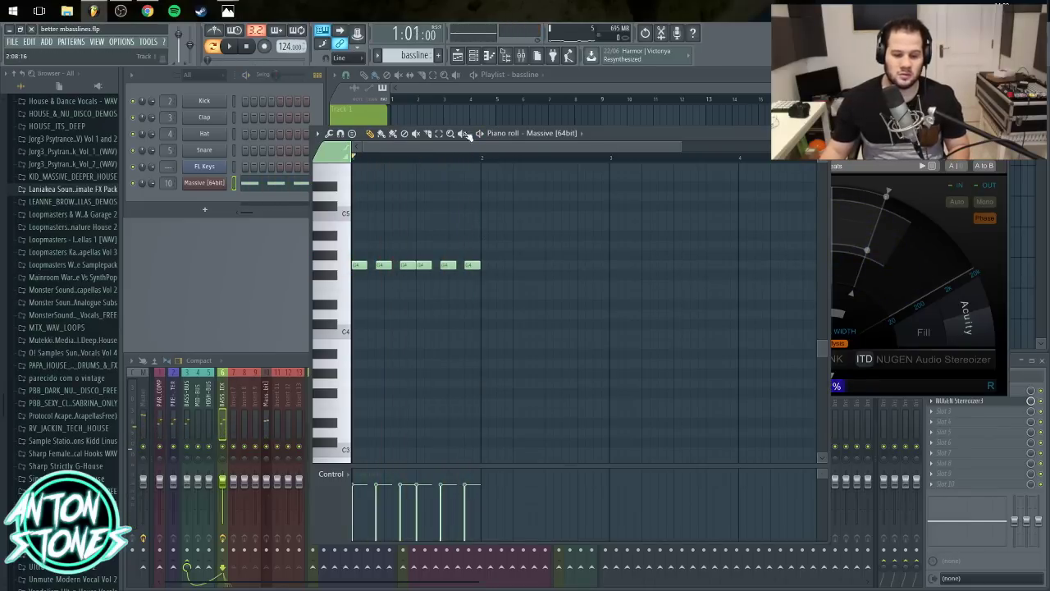
key(space)
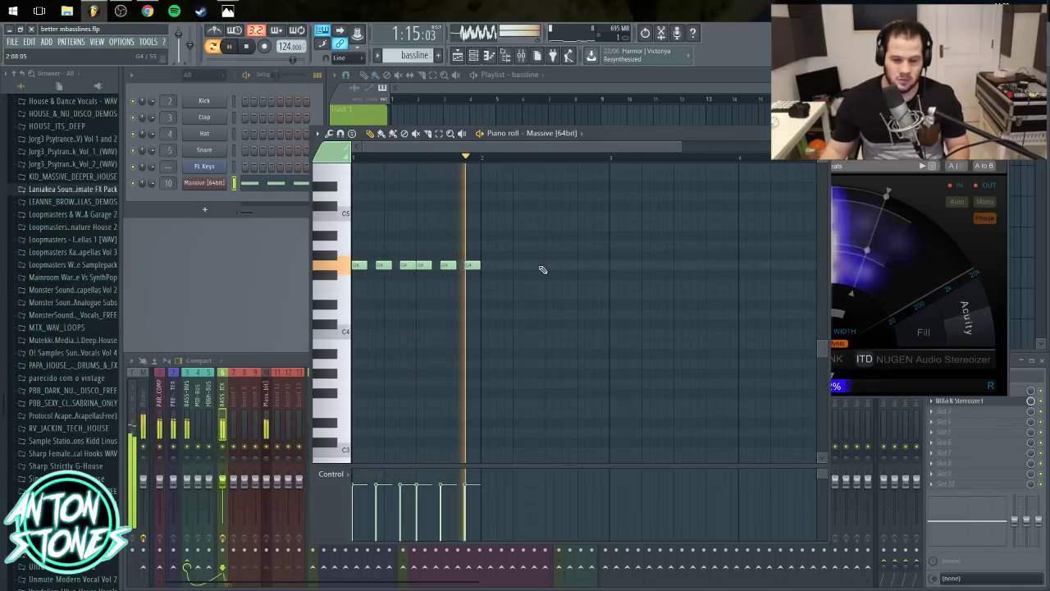
key(space)
- Select the bar's six G4 notes and copy them across bars 2, 3 and 4
drag(506, 245, 363, 304)
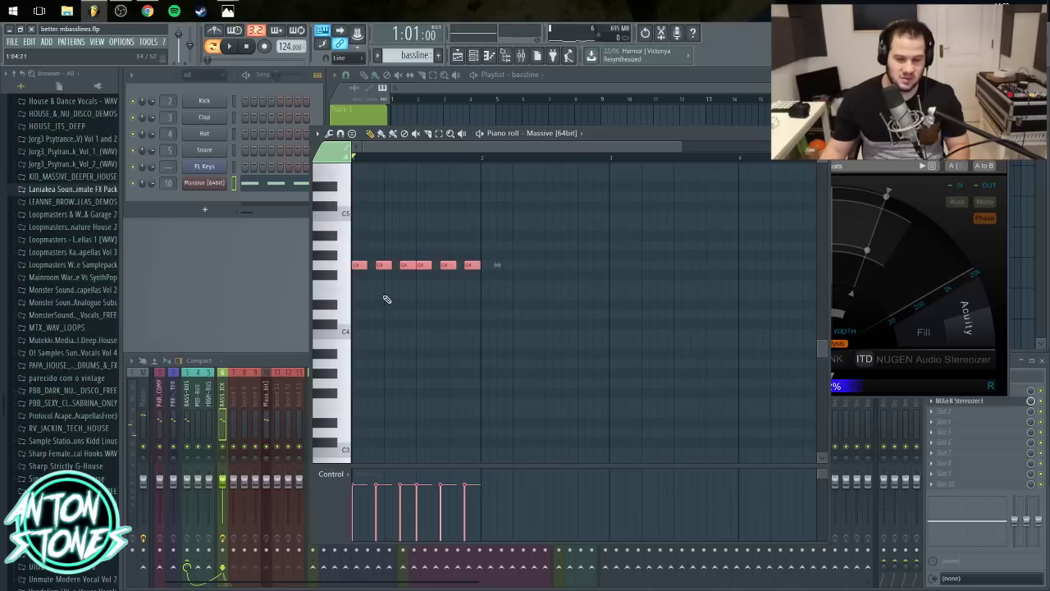
shift+drag(374, 265, 710, 266)
scroll(698, 326, right, 3)
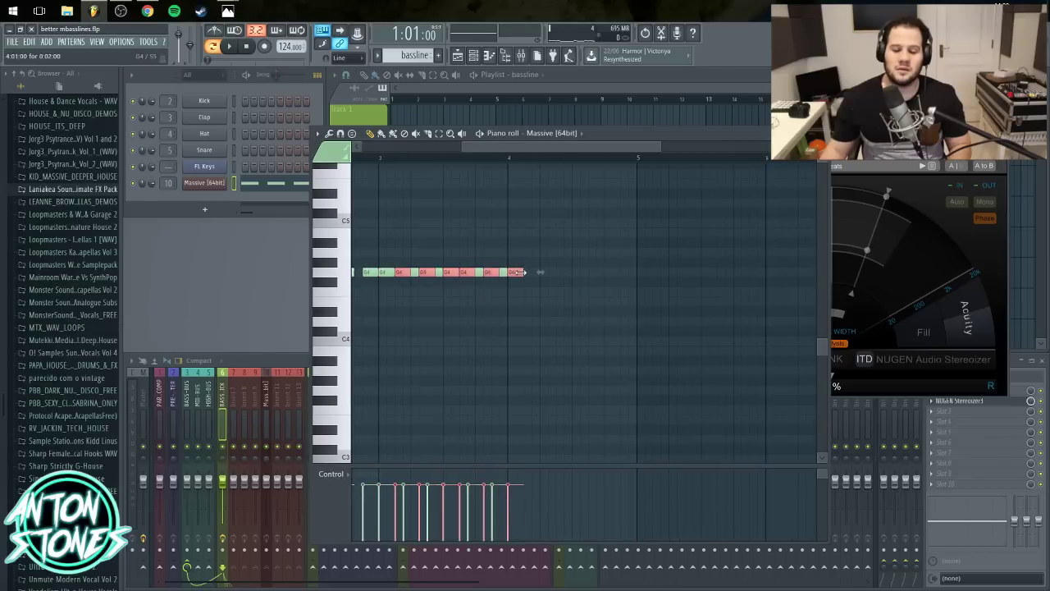
drag(519, 271, 628, 277)
click(591, 338)
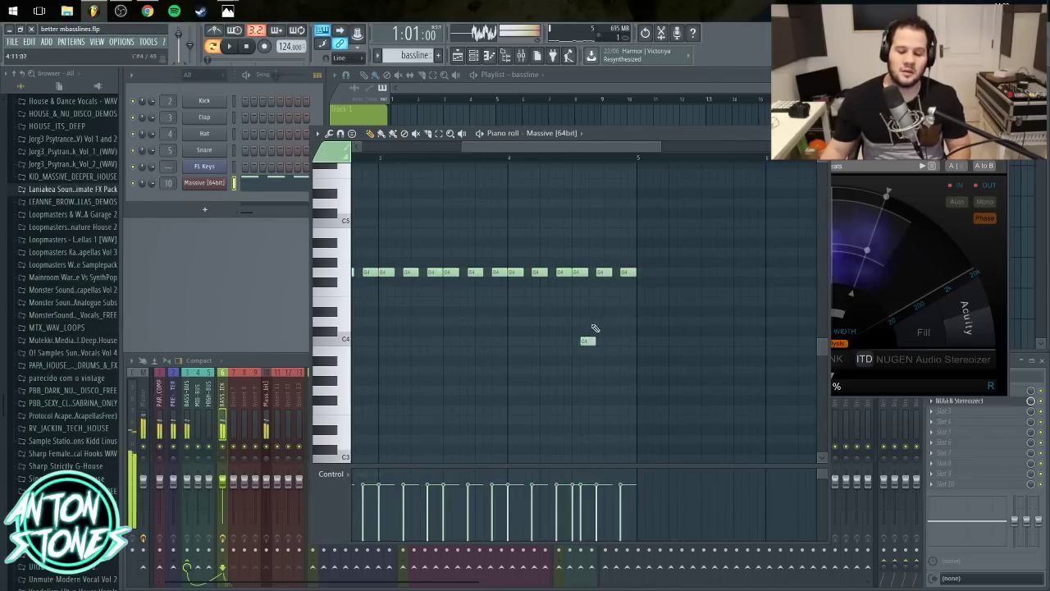
- Play back the four-bar G4 pattern to check its rhythm
key(space)
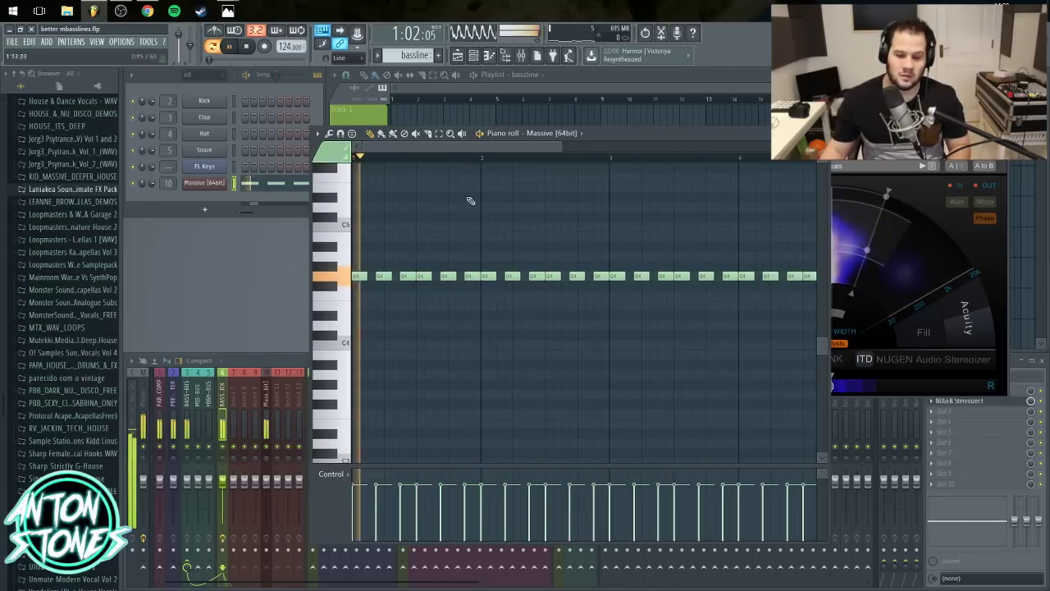
scroll(535, 326, up, 3)
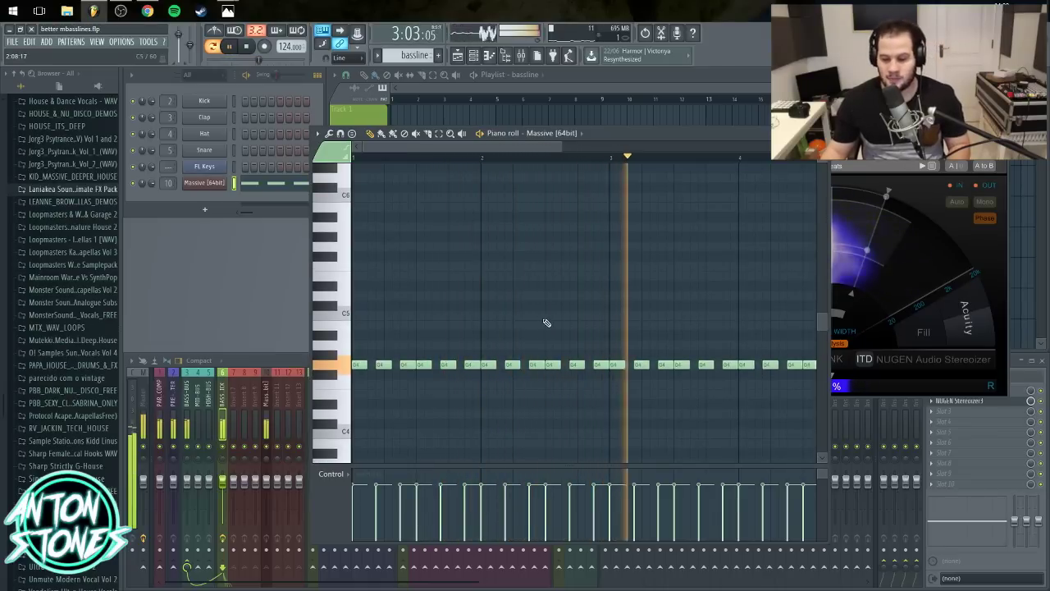
drag(541, 323, 630, 301)
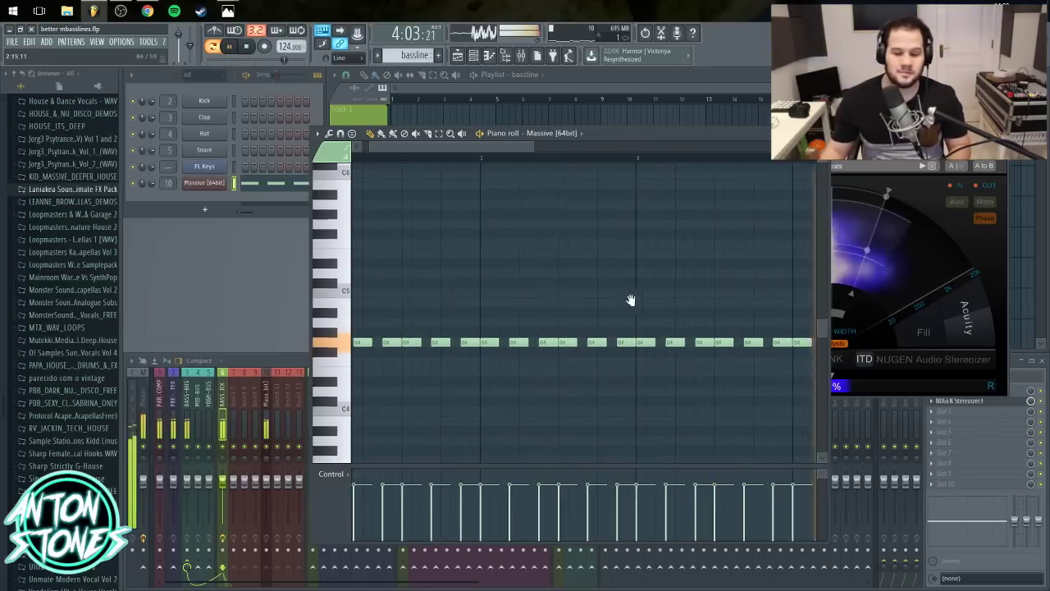
key(space)
- Reposition and widen the piano roll window so all four bars of notes fit in view
drag(624, 133, 448, 90)
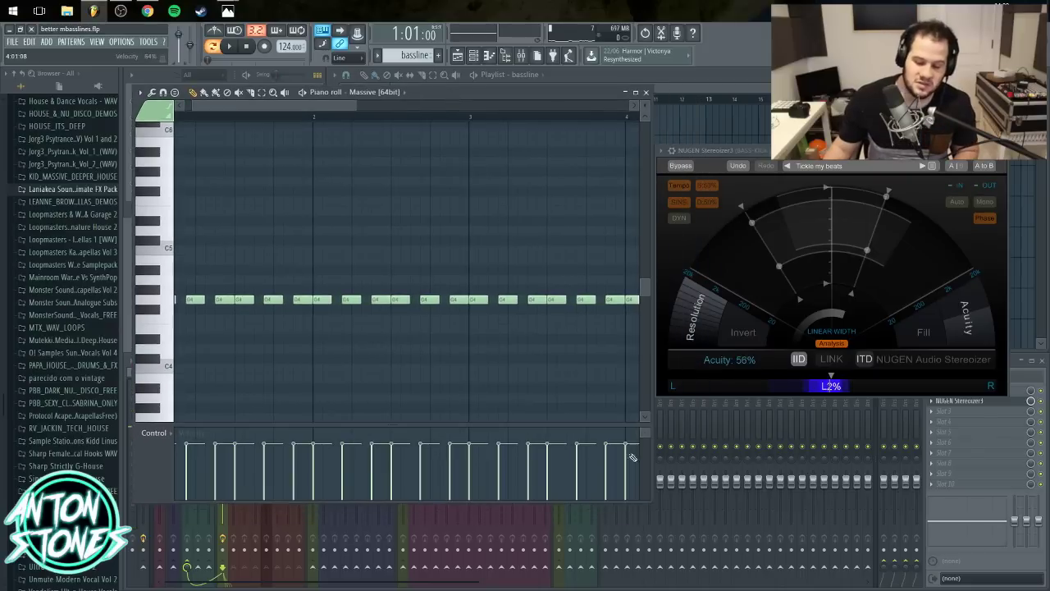
drag(656, 503, 905, 512)
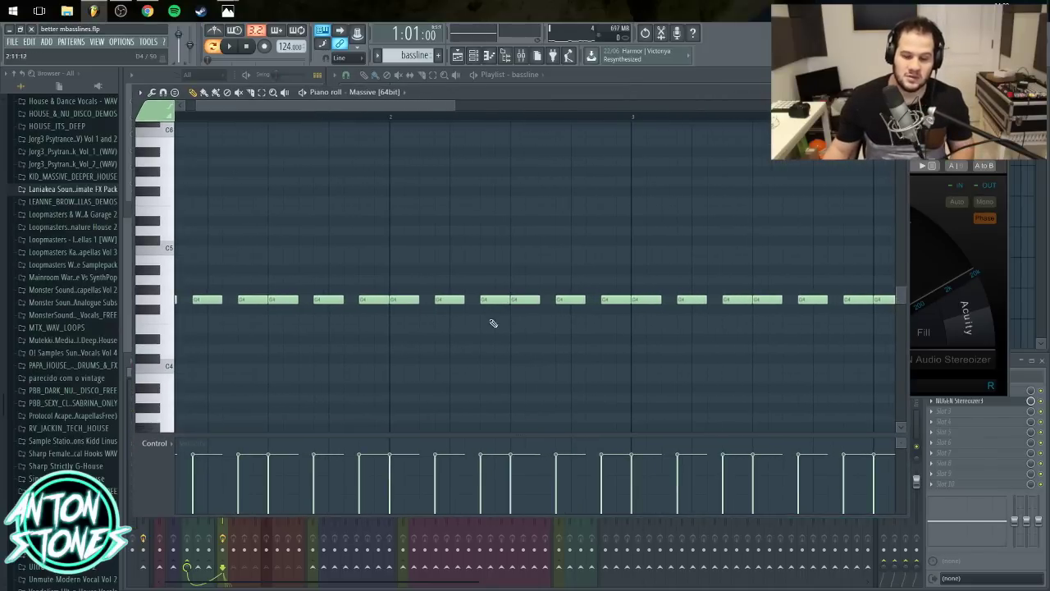
scroll(441, 299, down, 3)
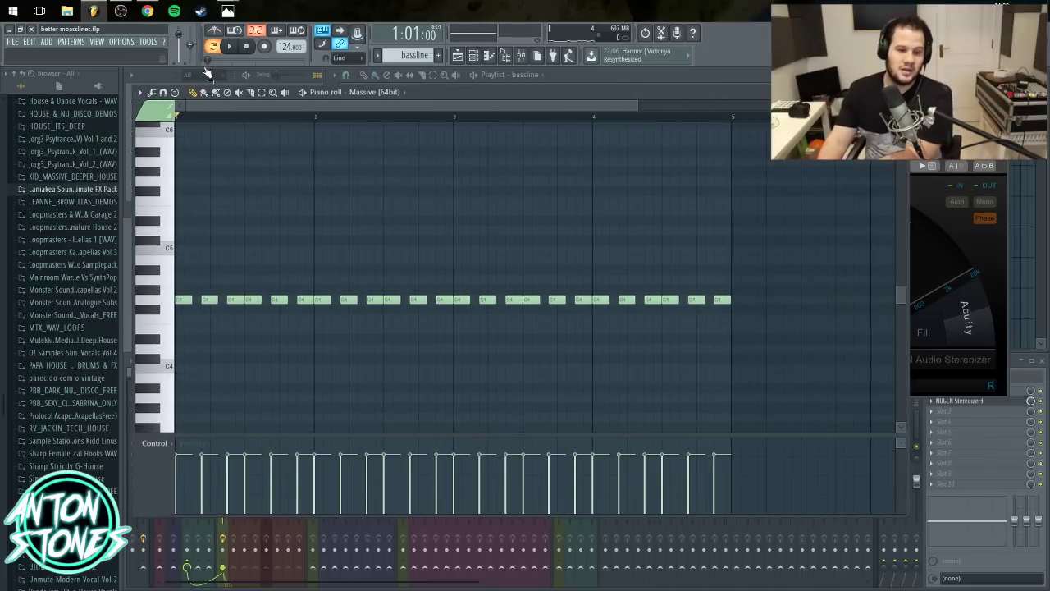
- Consult the G major scale reference image in Photos, then return to the piano roll
click(227, 11)
click(190, 64)
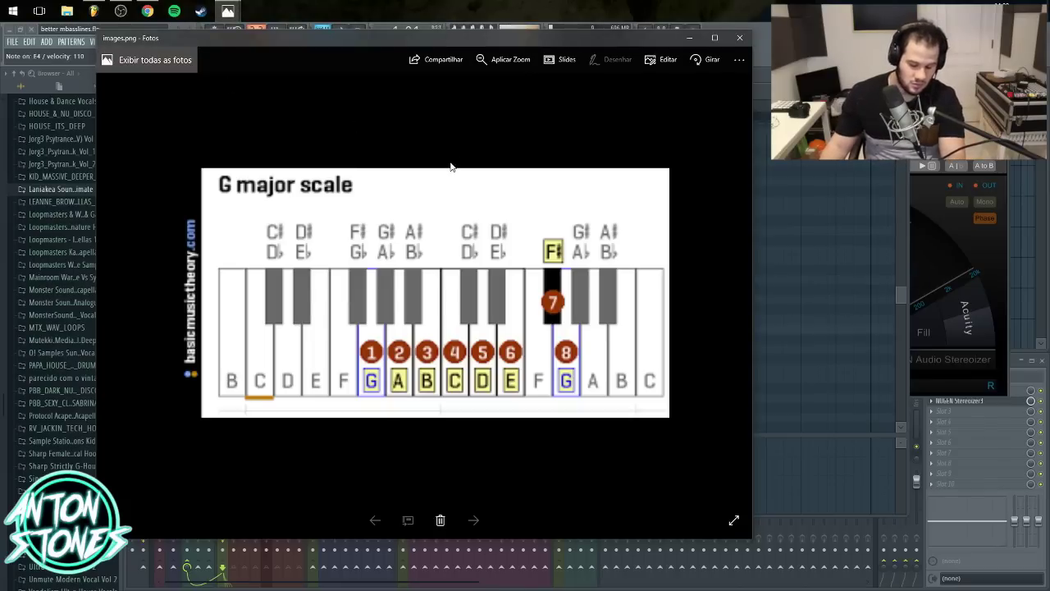
click(688, 38)
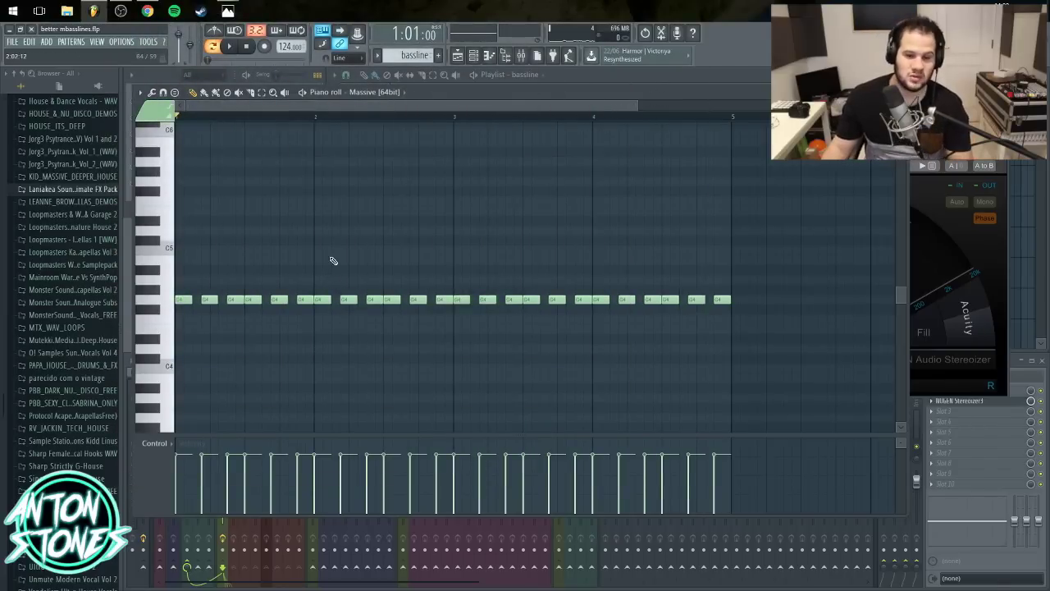
- Try lowering the last note of bar 1 to F4 and then E4, auditioning the changes
click(303, 92)
drag(254, 299, 251, 279)
key(space)
key(space)
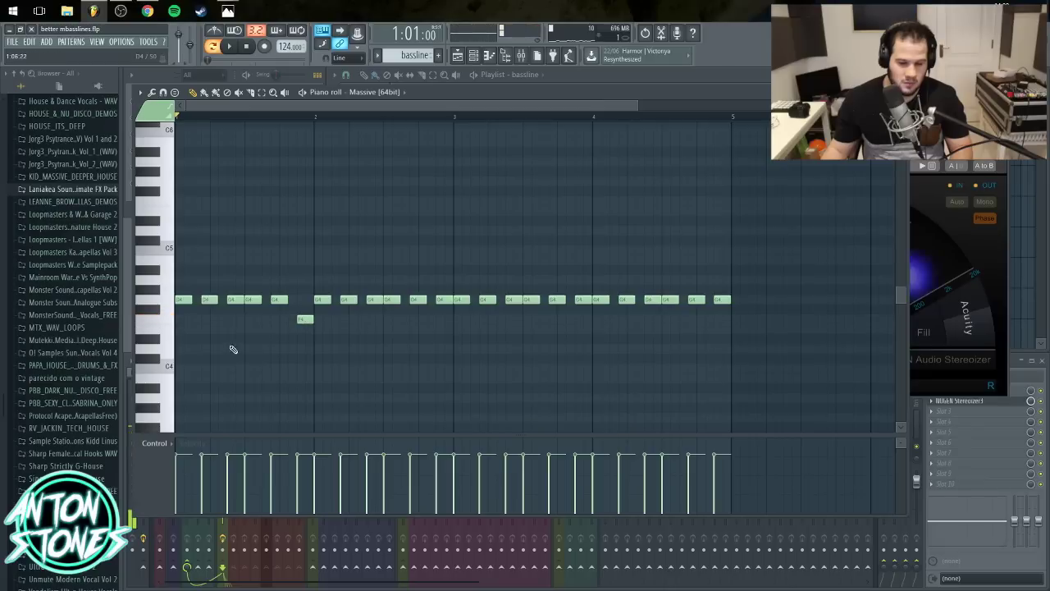
key(space)
drag(308, 319, 315, 330)
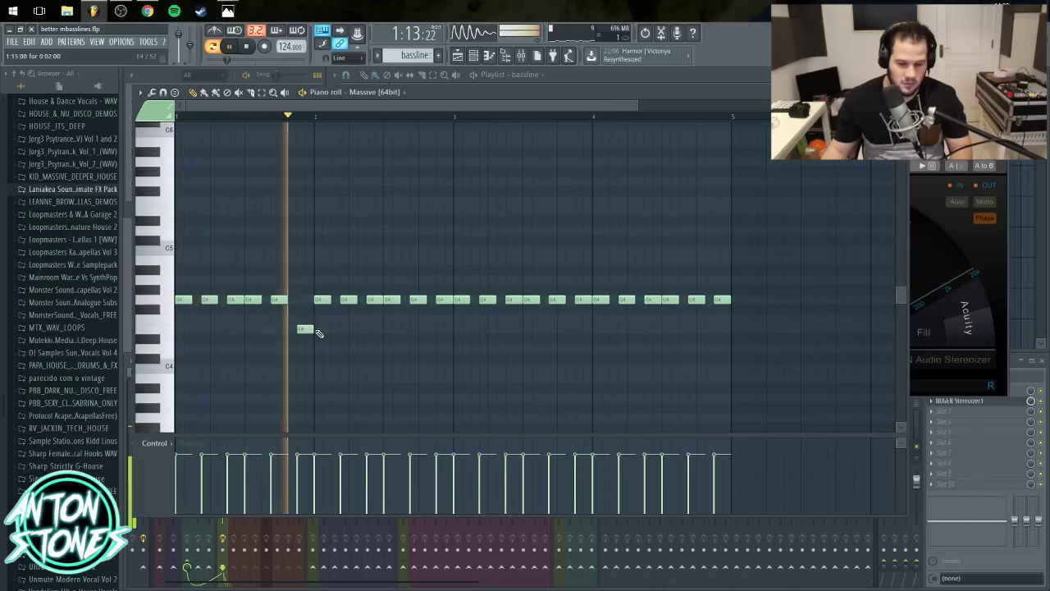
key(space)
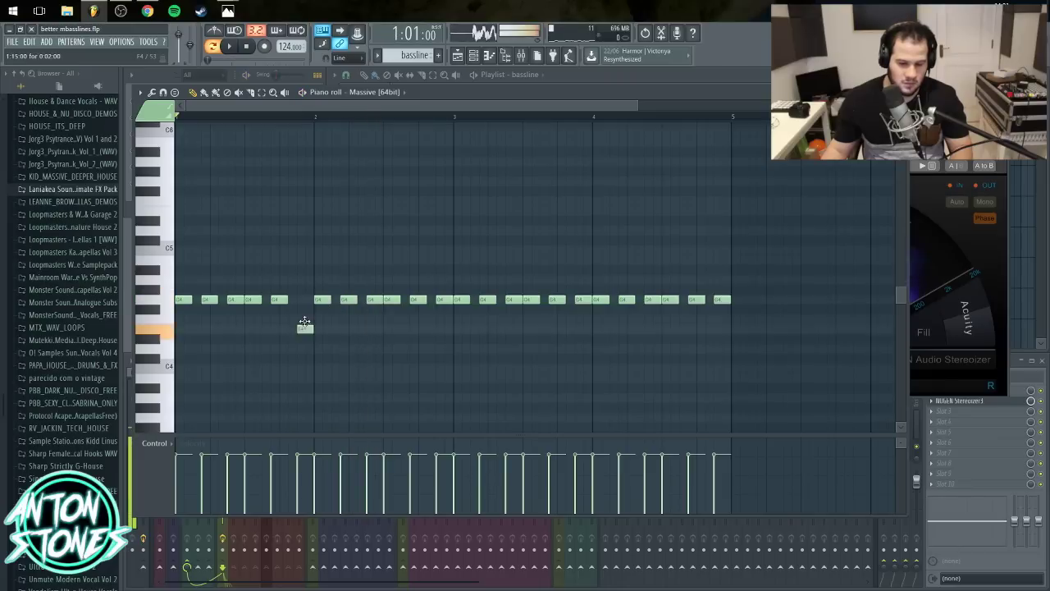
- Move the last notes of bars 1 and 2 to A4 and play the pattern back
key(space)
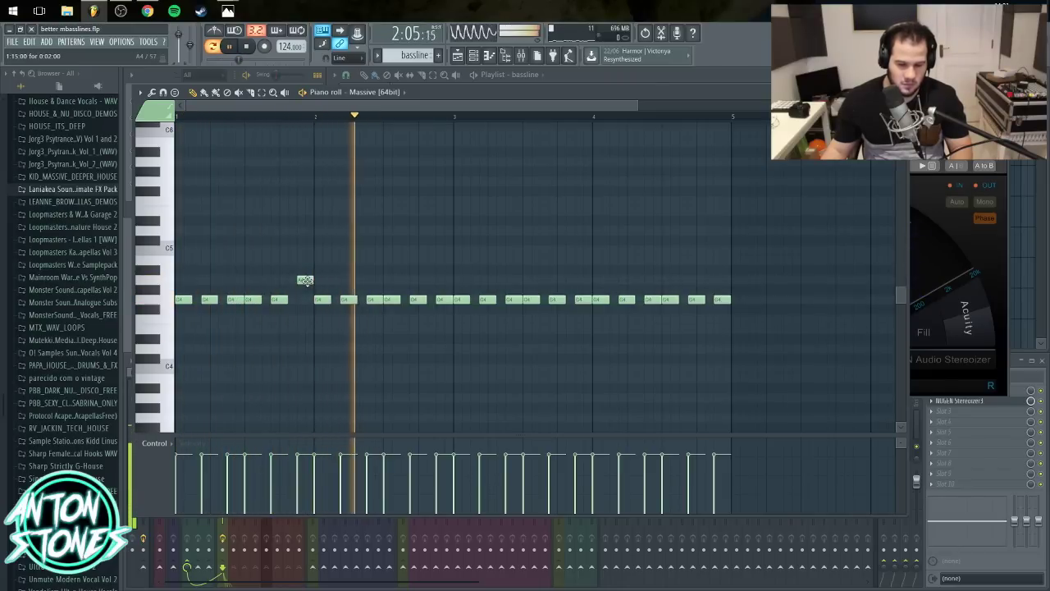
key(space)
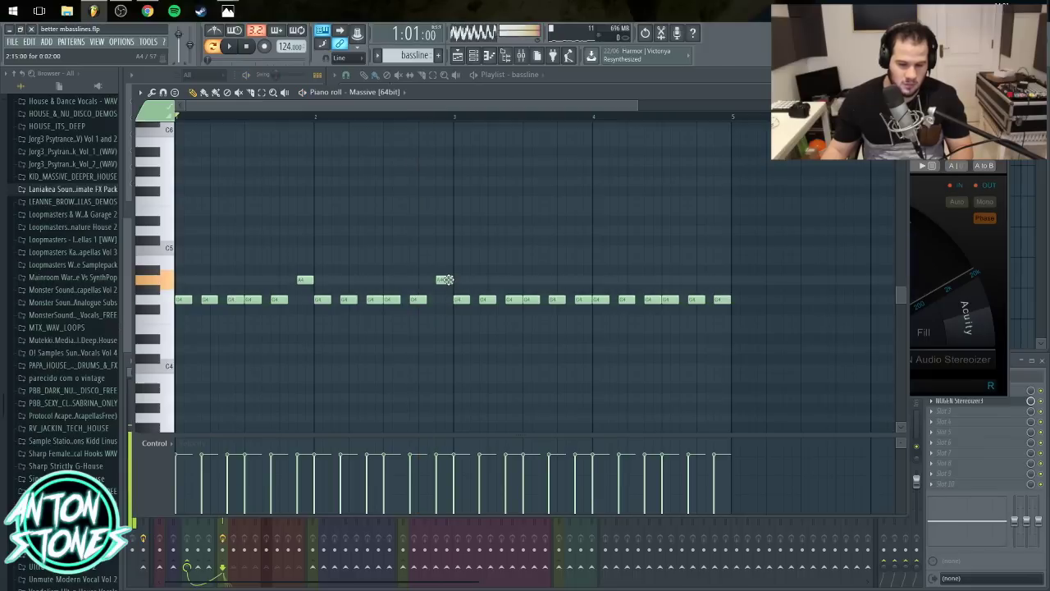
key(space)
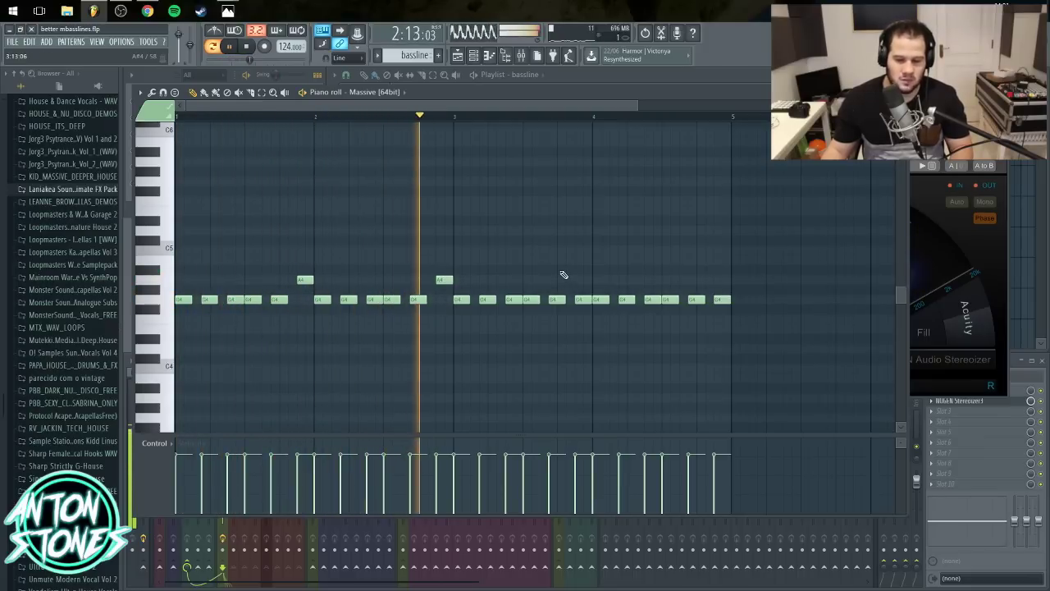
- Lower the last note of bar 3 to D4 and the first note of bar 4 to E4, auditioning the change
key(space)
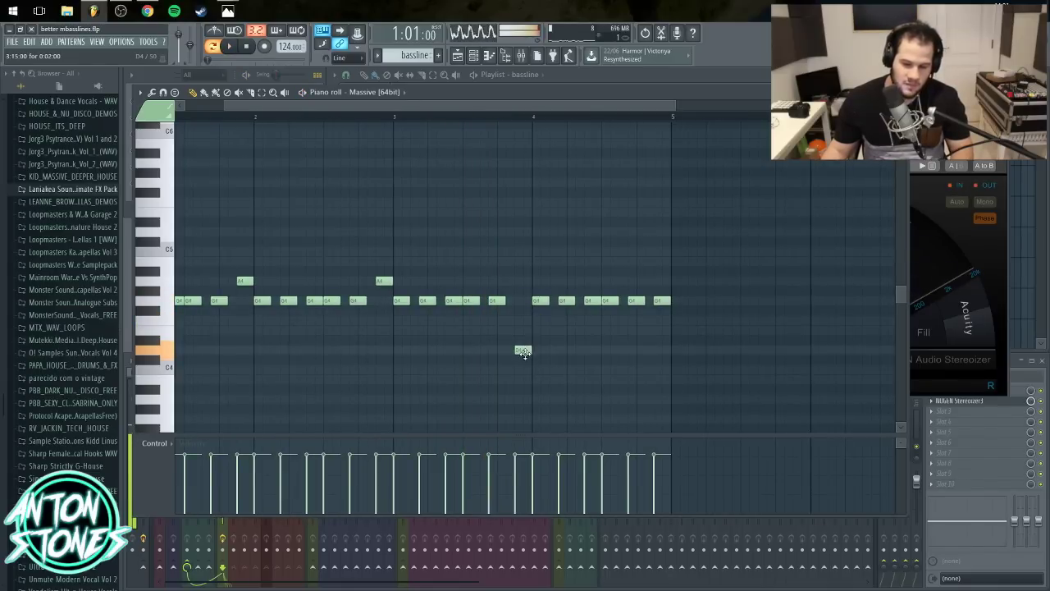
key(space)
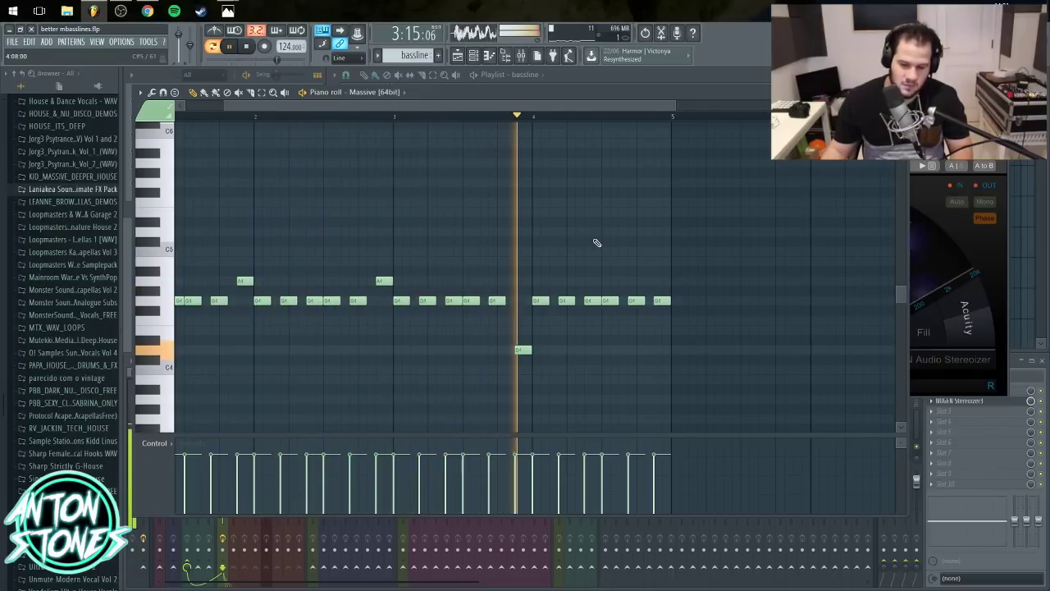
key(space)
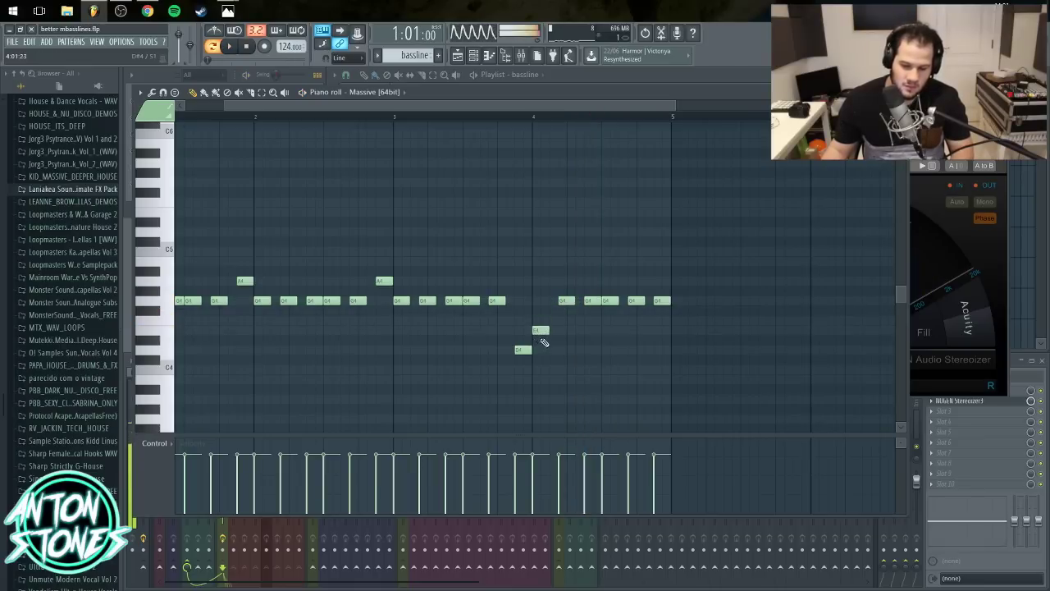
- Replay from late in bar 3 and raise the last two notes of bar 4 to A4 and C5
click(468, 115)
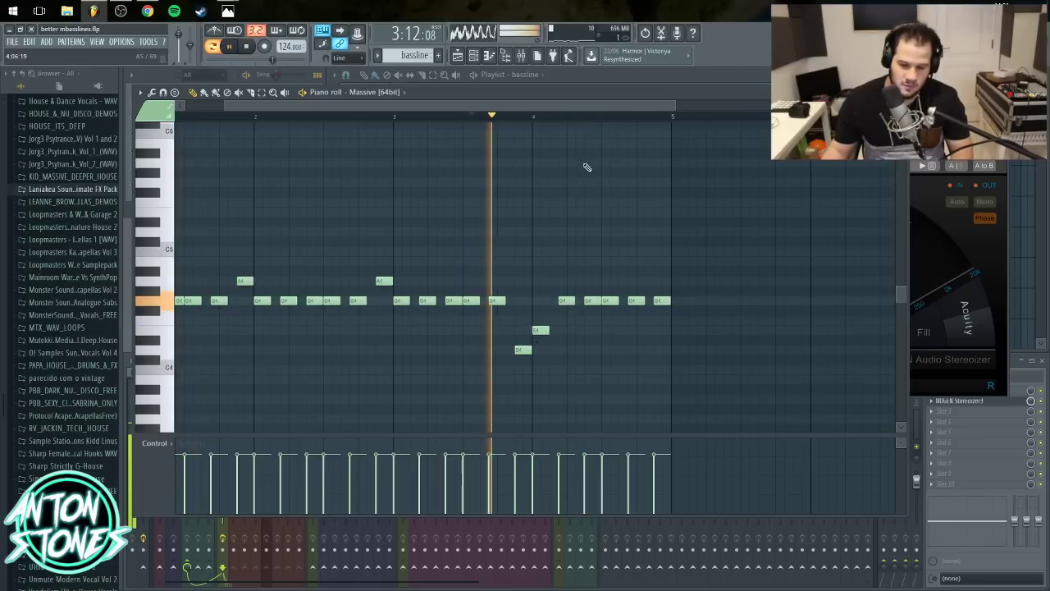
key(space)
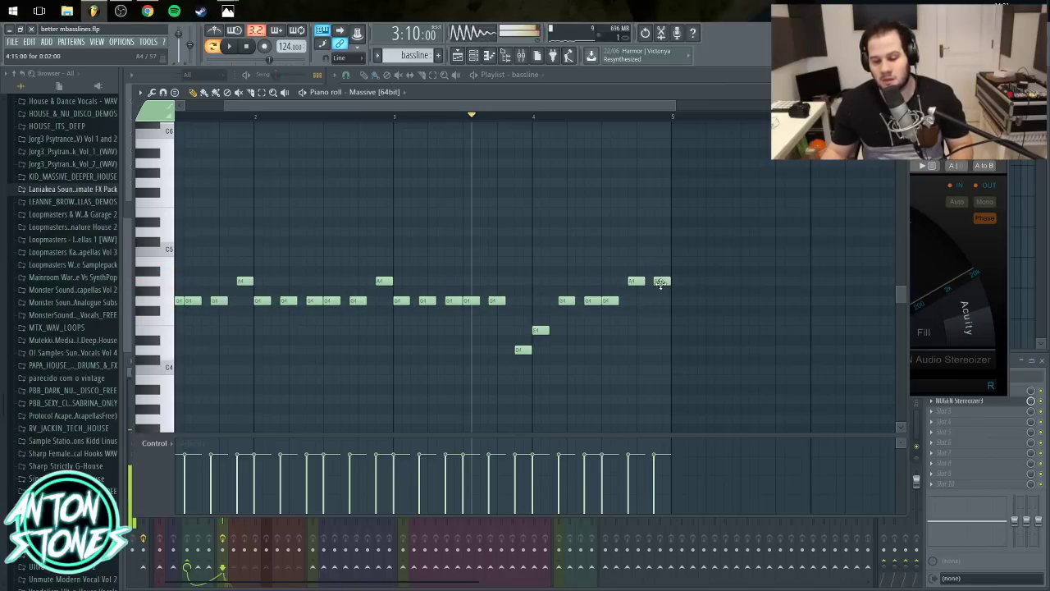
drag(661, 283, 661, 261)
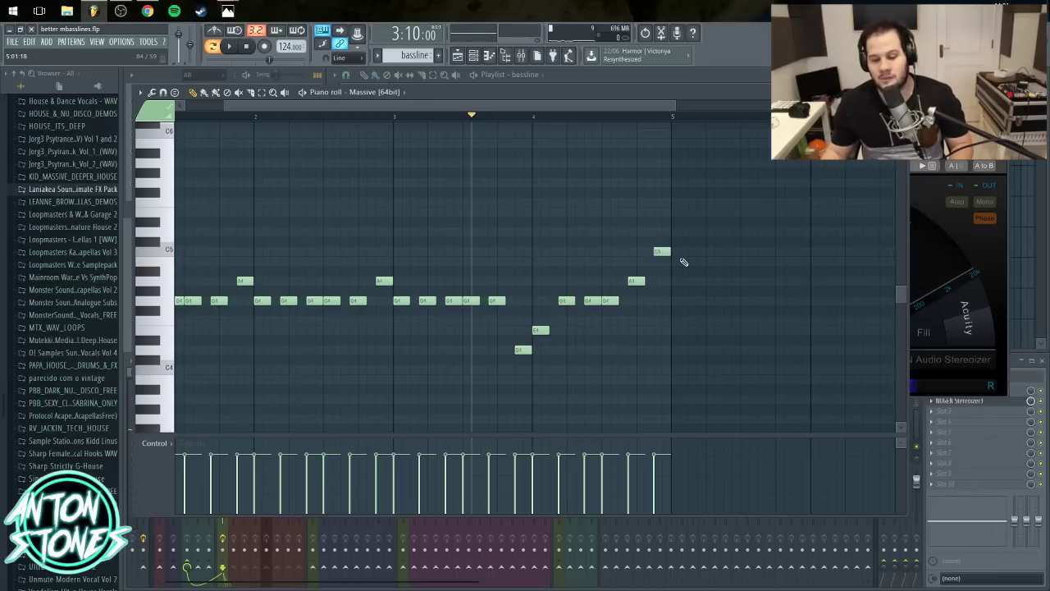
- Play the pattern back and try splitting the last A4 note of bar 2 into two short notes, auditioning from 2:12
key(space)
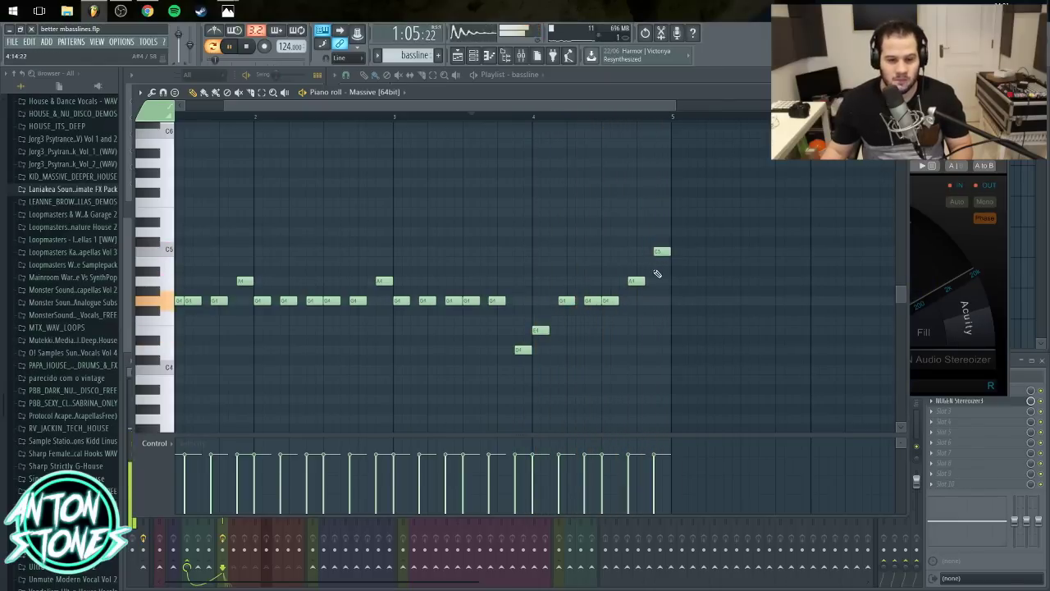
drag(393, 105, 347, 106)
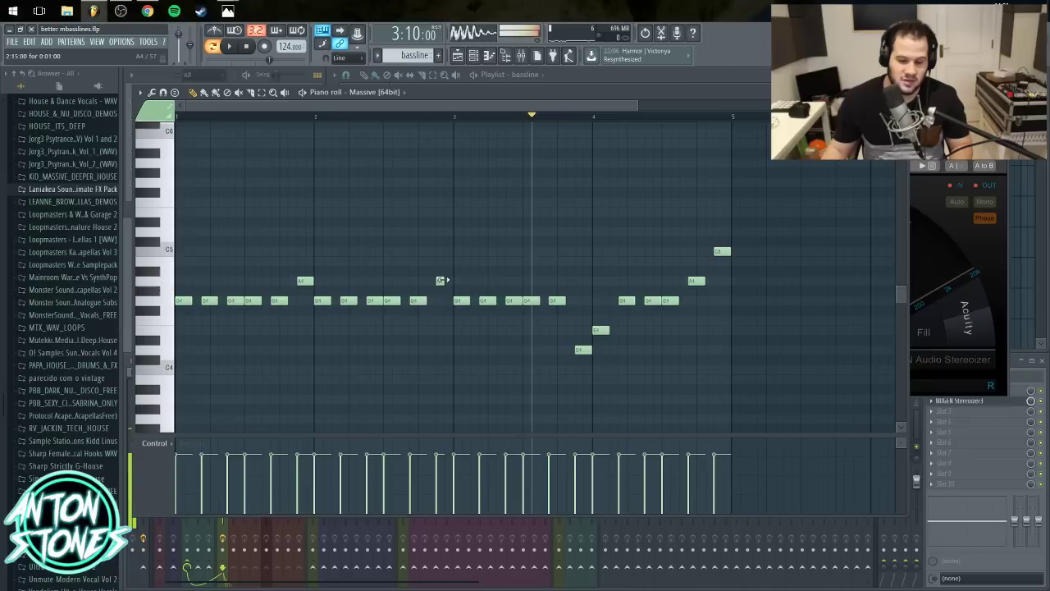
click(417, 116)
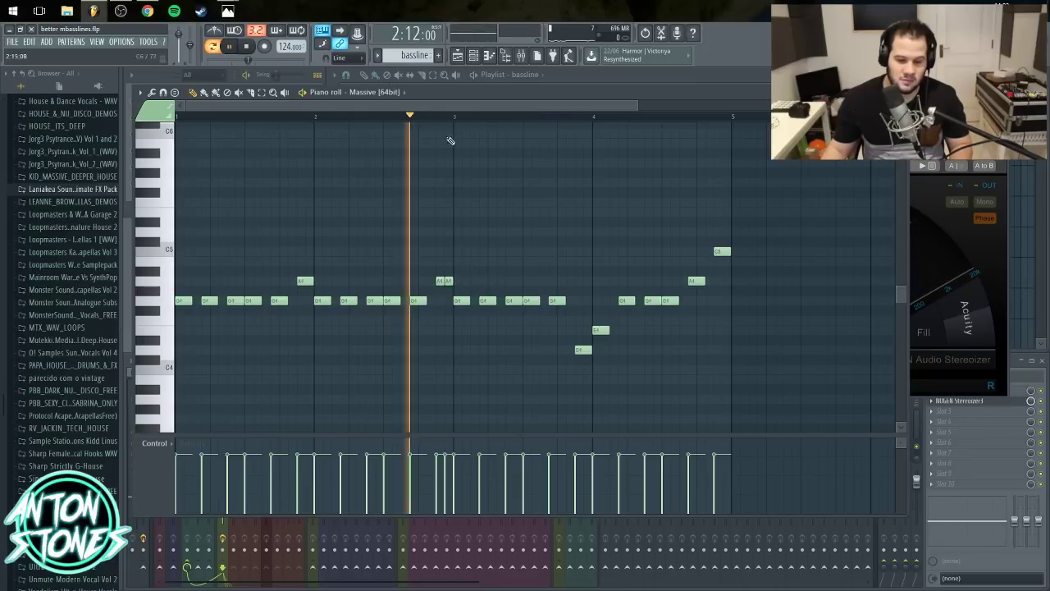
key(space)
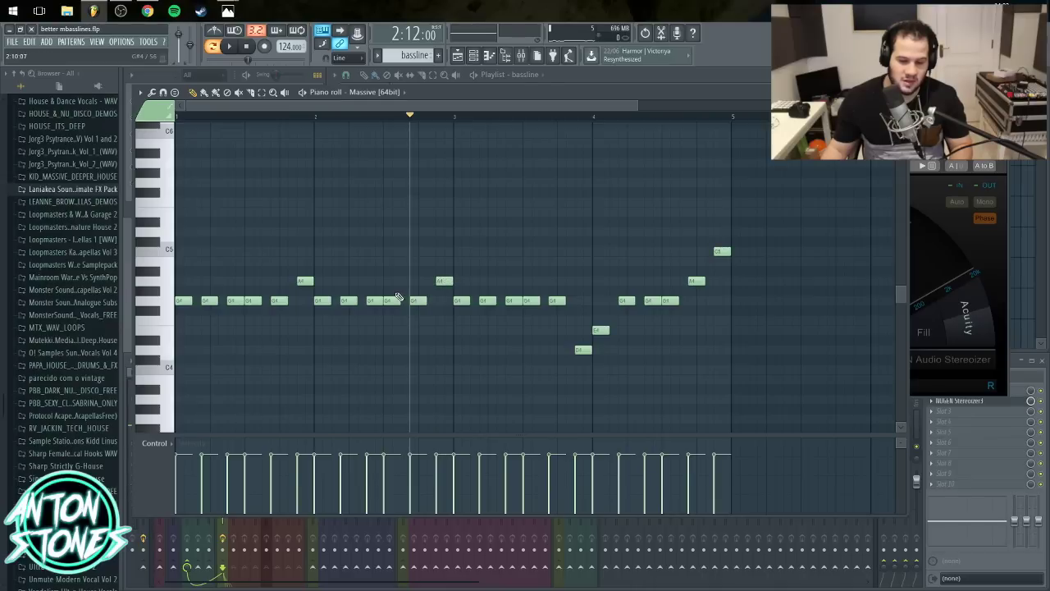
- Add a short A4 before the last note of bar 1 and a short D4 before the last note of bar 3, auditioning each
key(space)
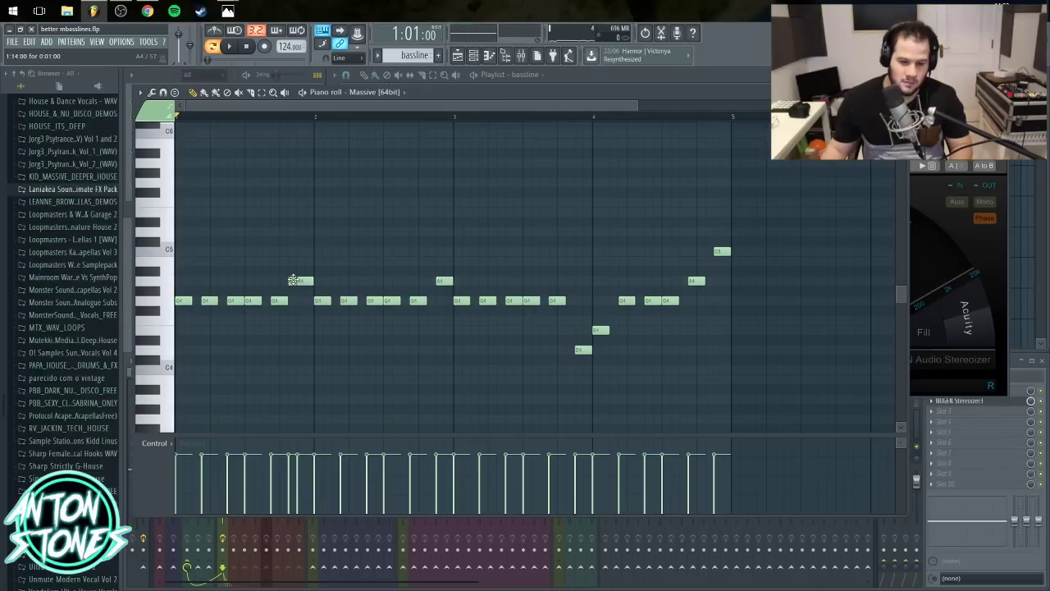
key(space)
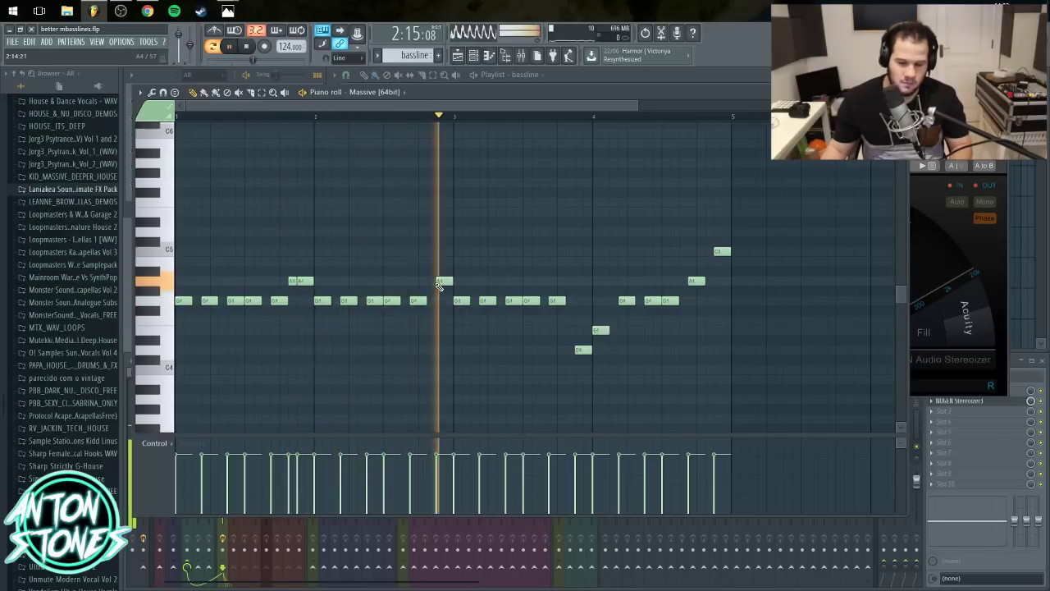
key(space)
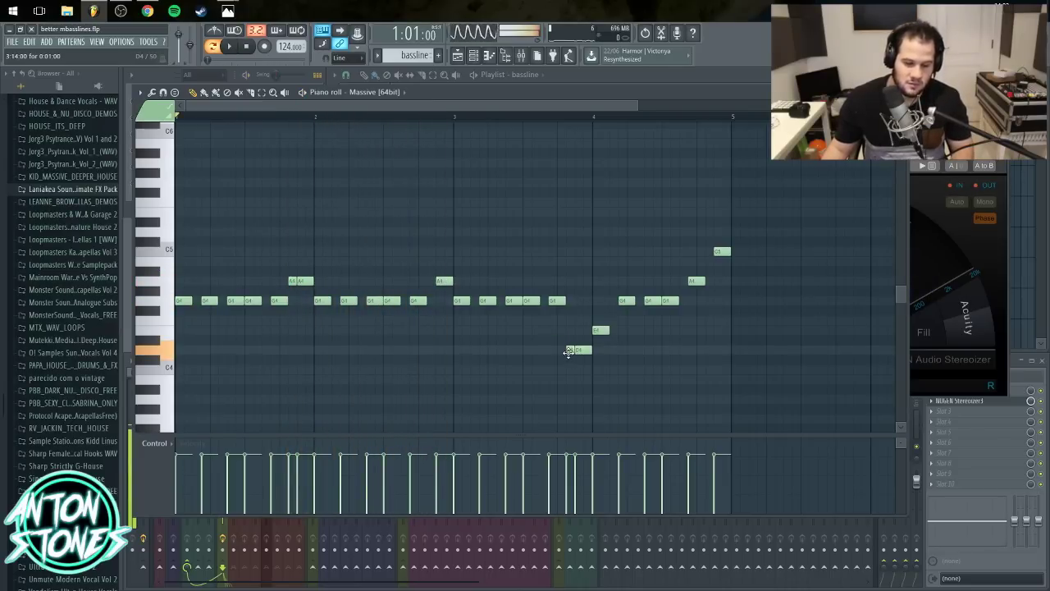
key(space)
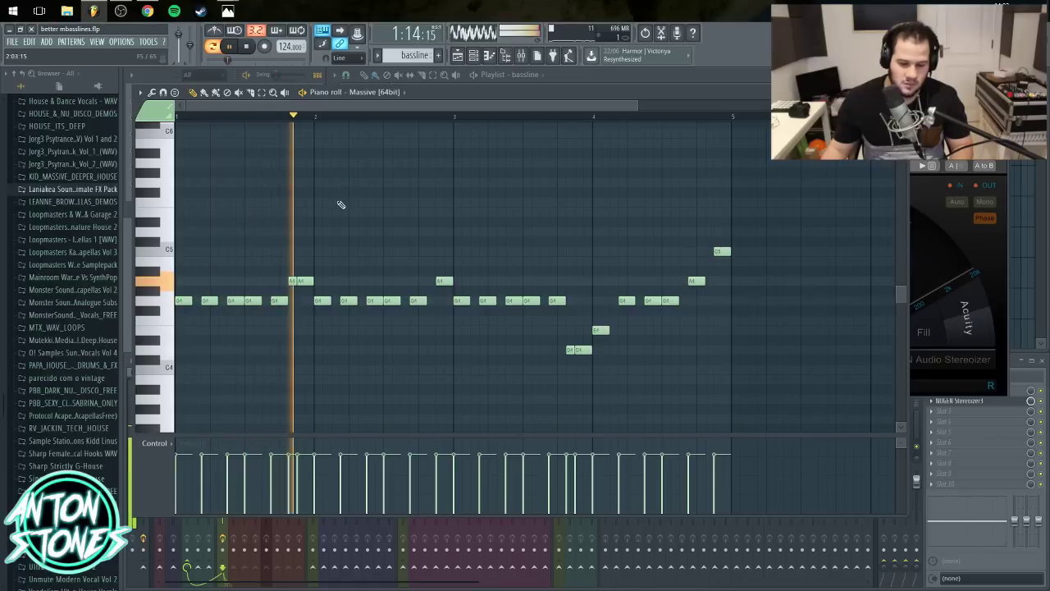
- Shorten the G4 notes just before the doubled notes in bars 1 and 3, and play the pattern back
key(space)
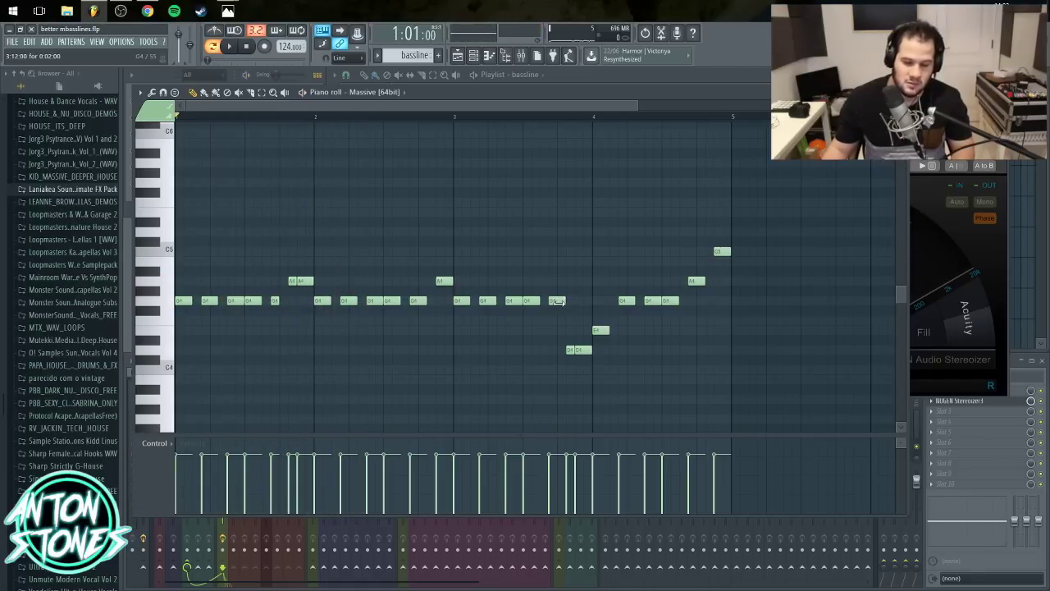
key(space)
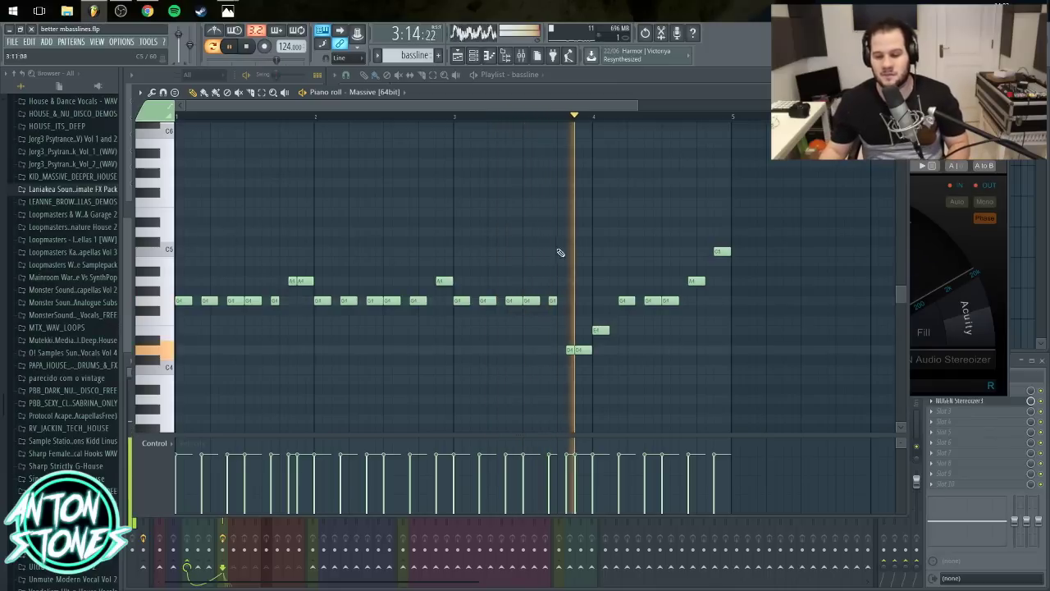
click(779, 203)
right_click(779, 203)
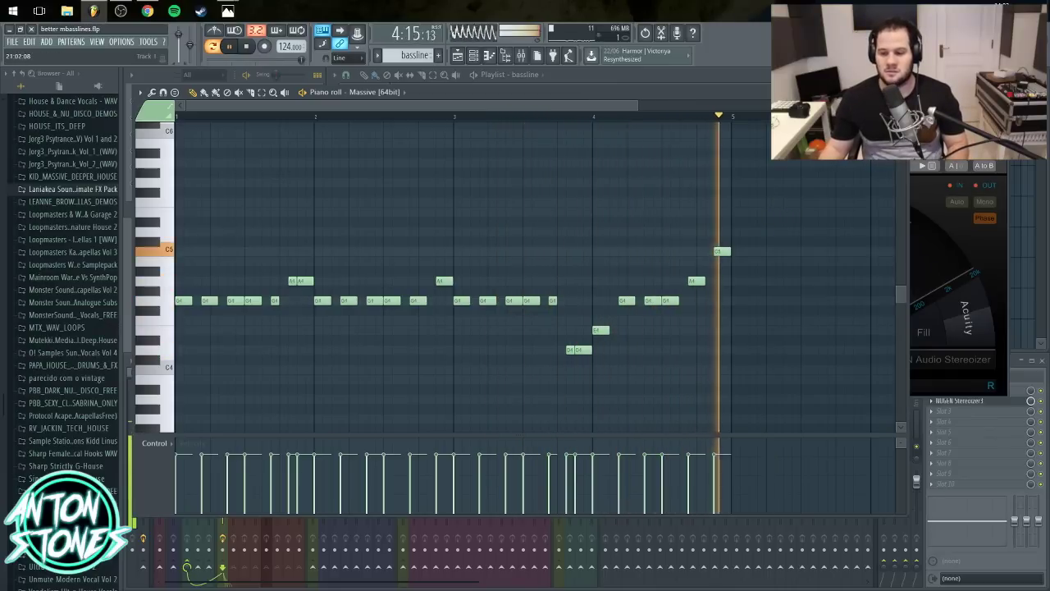
key(space)
- Close the piano roll and the stereo plug-in window, and place the bassline pattern at bar 1 of Track 1
key(F7)
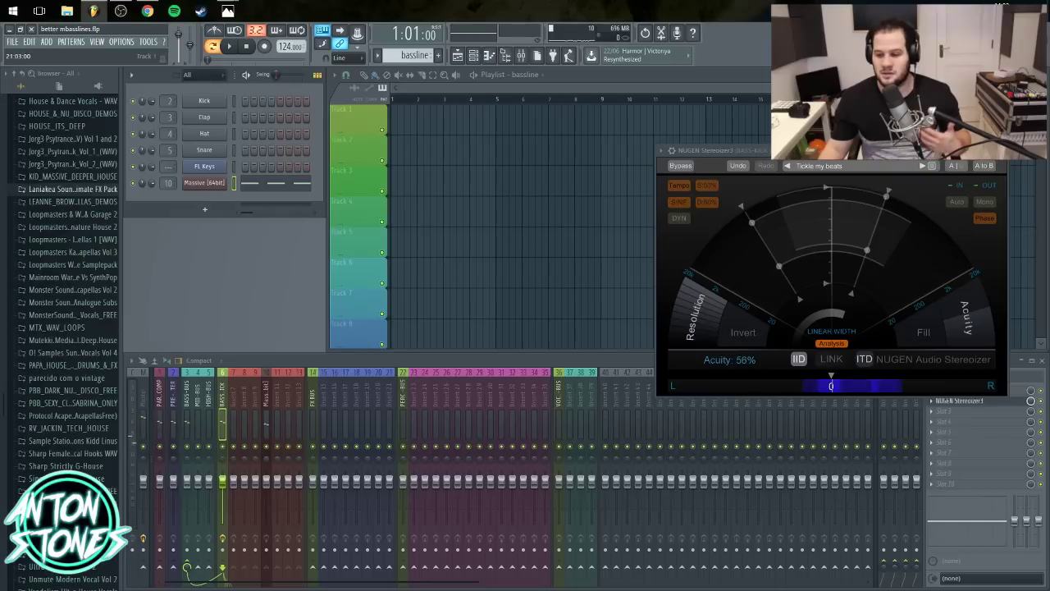
click(1010, 161)
drag(458, 118, 394, 118)
click(558, 177)
right_click(562, 177)
- Find KDE_124_Drums_1_Kick in the KID_MASSIVE Deeper House drum loops and place it at bar 1 of Track 2
scroll(74, 245, up, 5)
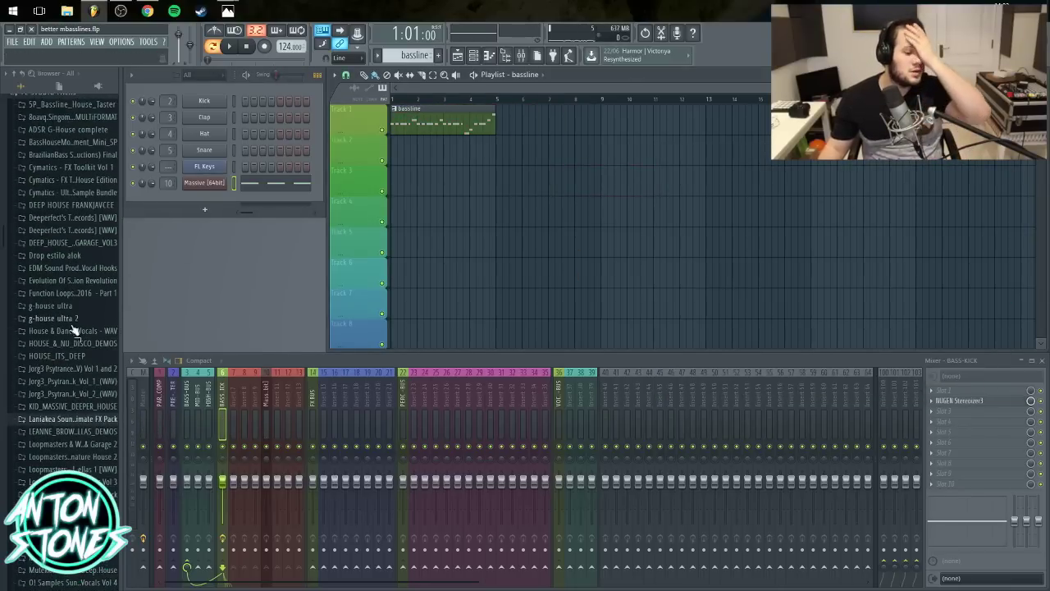
click(74, 409)
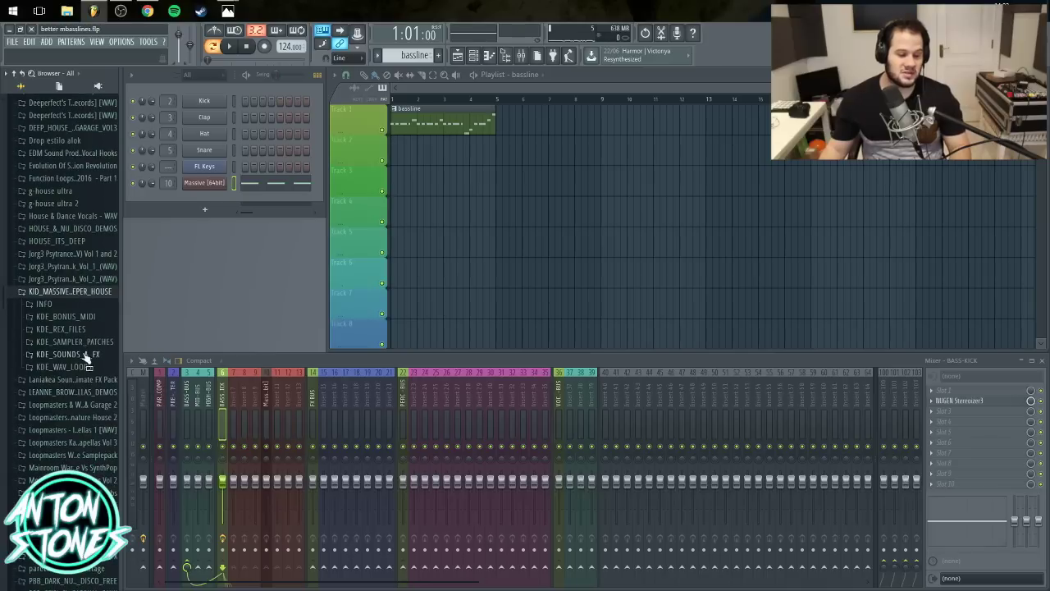
click(66, 366)
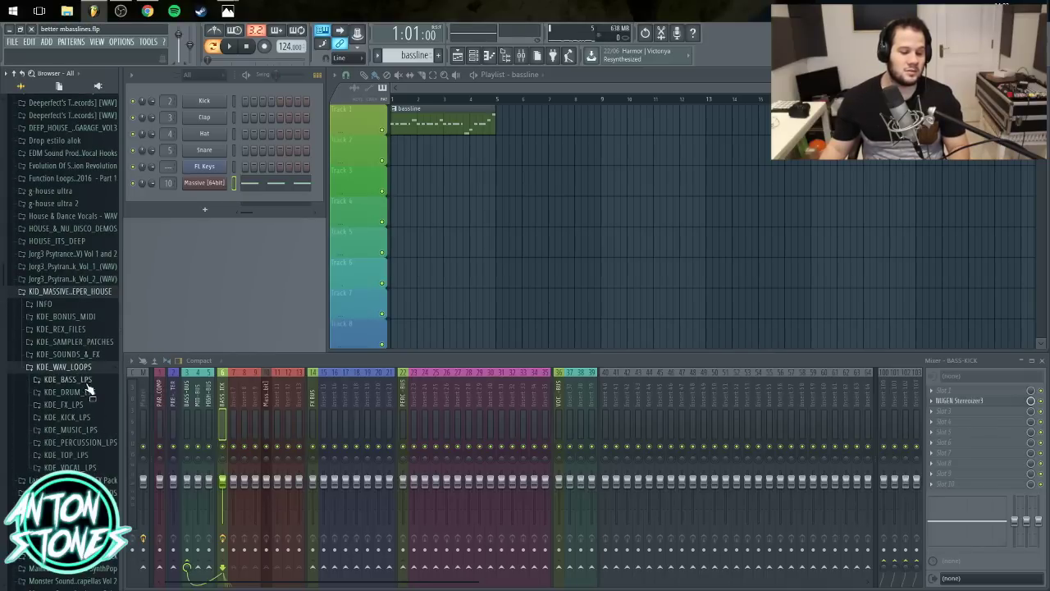
click(87, 391)
click(77, 368)
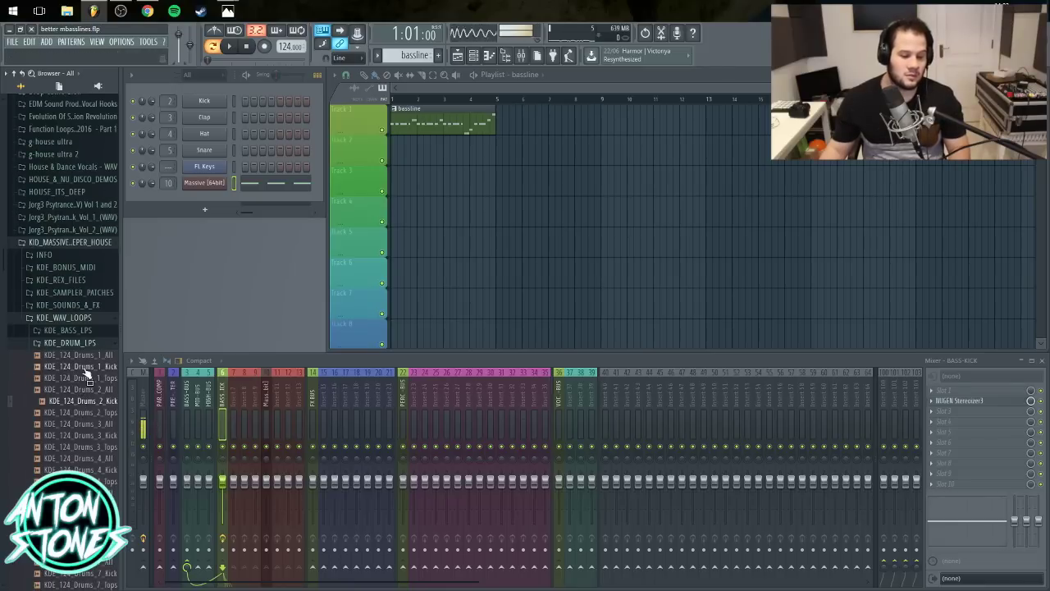
drag(81, 370, 428, 152)
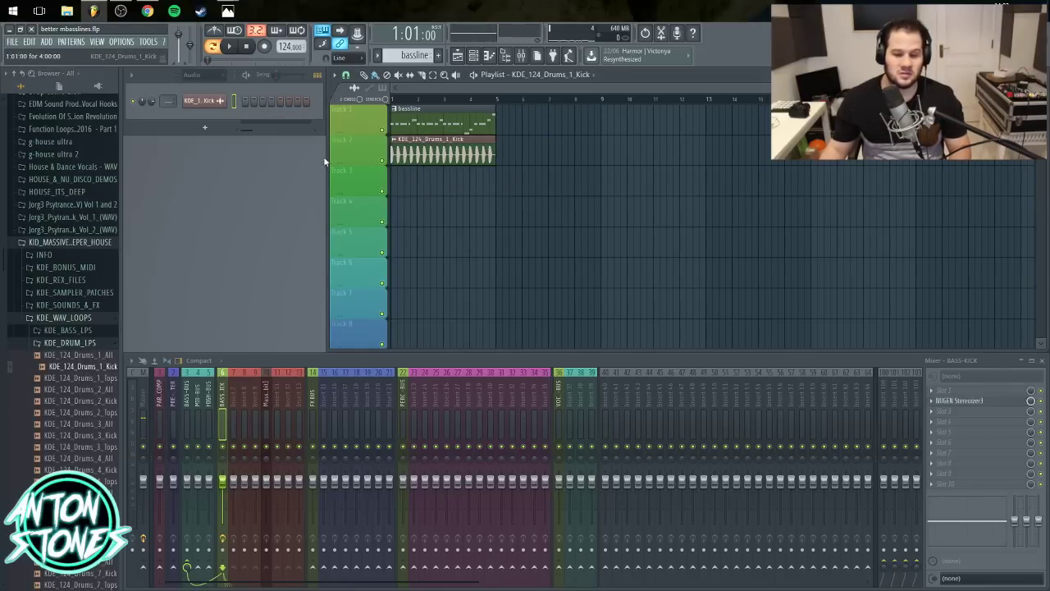
- Look through the KDE_TOP_LPS loops, preview KDE_124_Tops_1, and collapse the loop folders
click(82, 343)
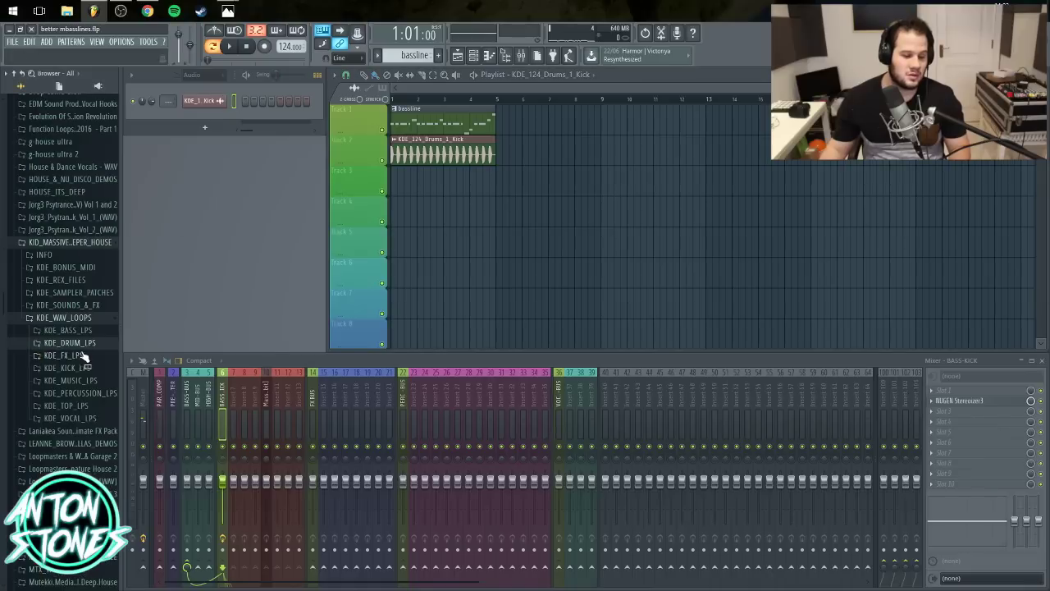
click(89, 406)
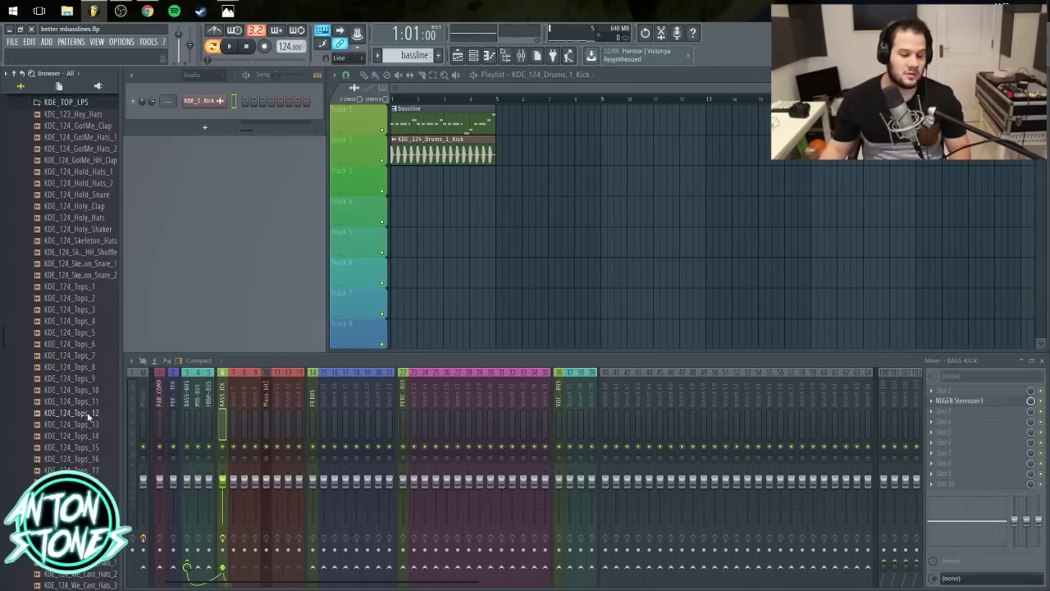
click(81, 309)
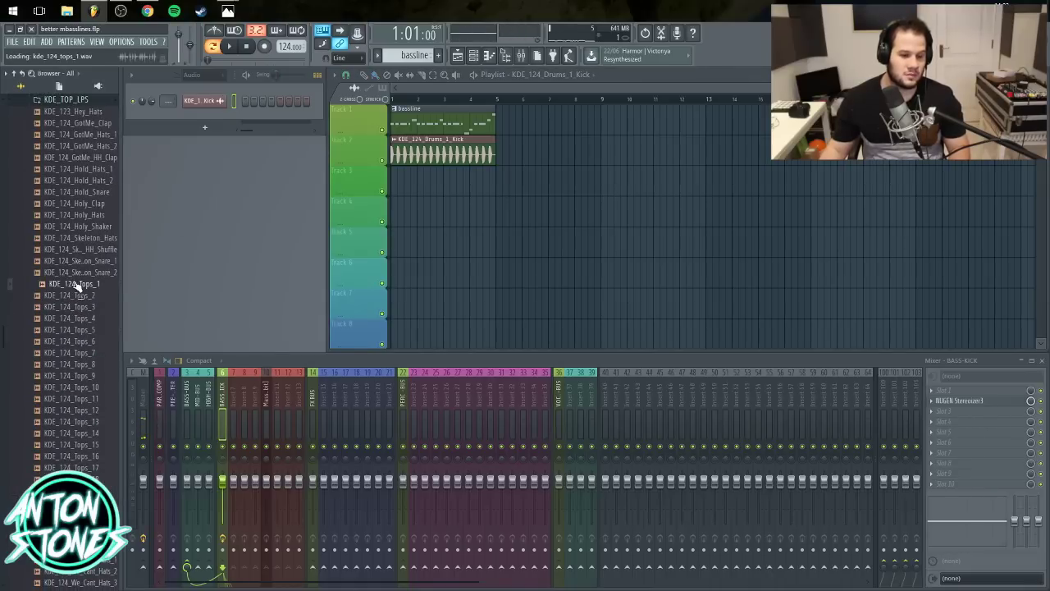
scroll(73, 247, up, 3)
click(62, 214)
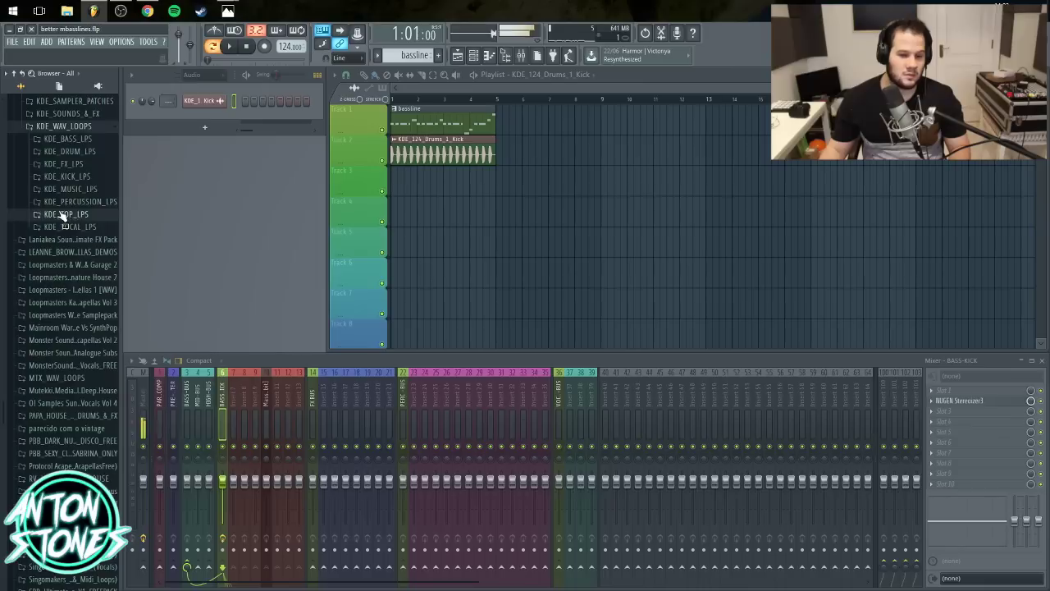
click(62, 126)
- Play the kick loop with the bassline and undo its placement on Track 2
key(space)
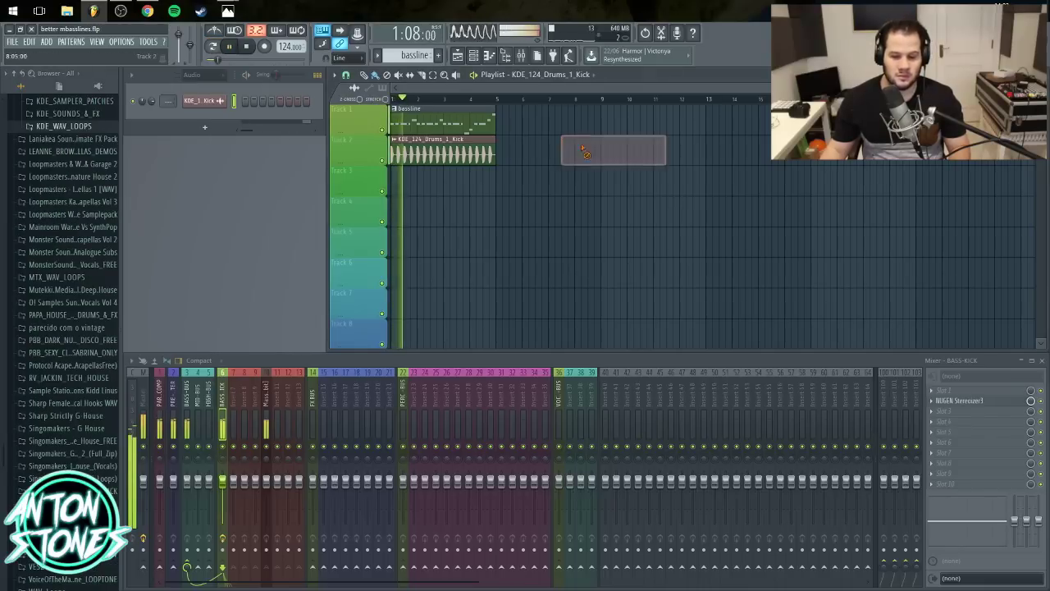
key(space)
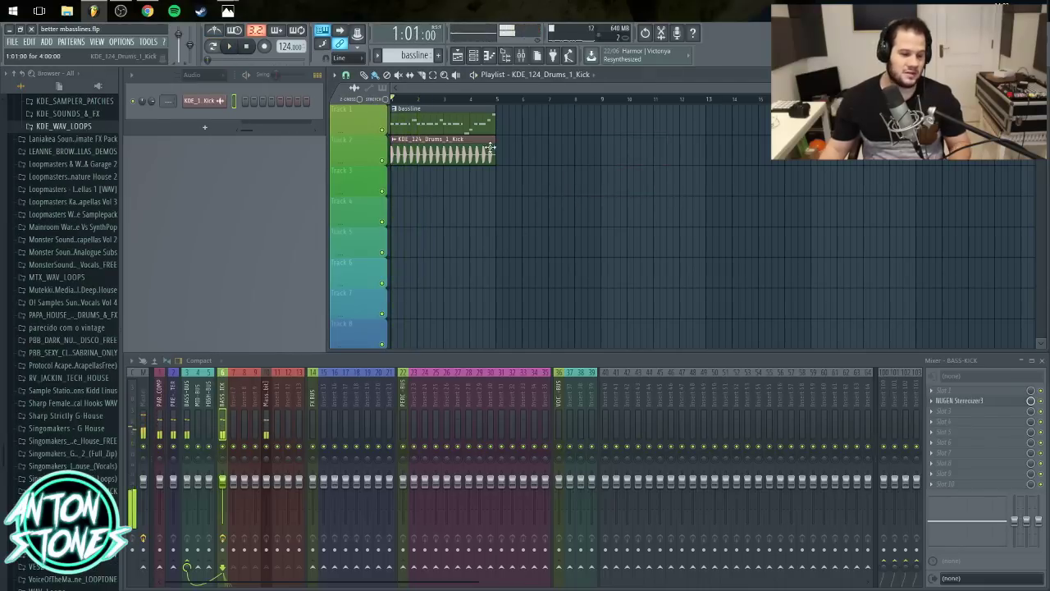
key(ctrl+z)
scroll(59, 339, down, 3)
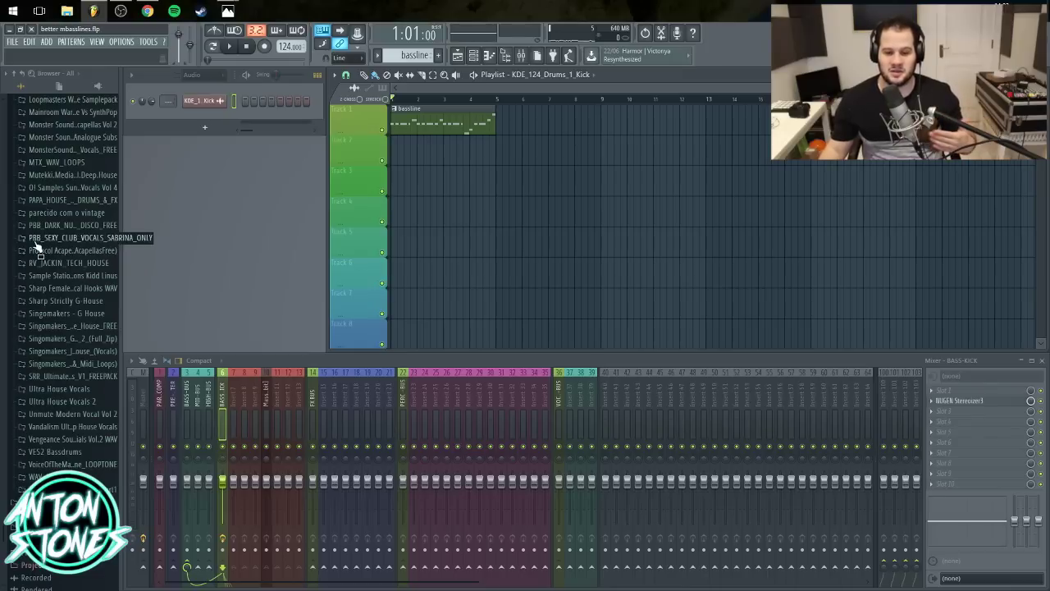
click(482, 208)
drag(482, 208, 508, 210)
right_click(504, 218)
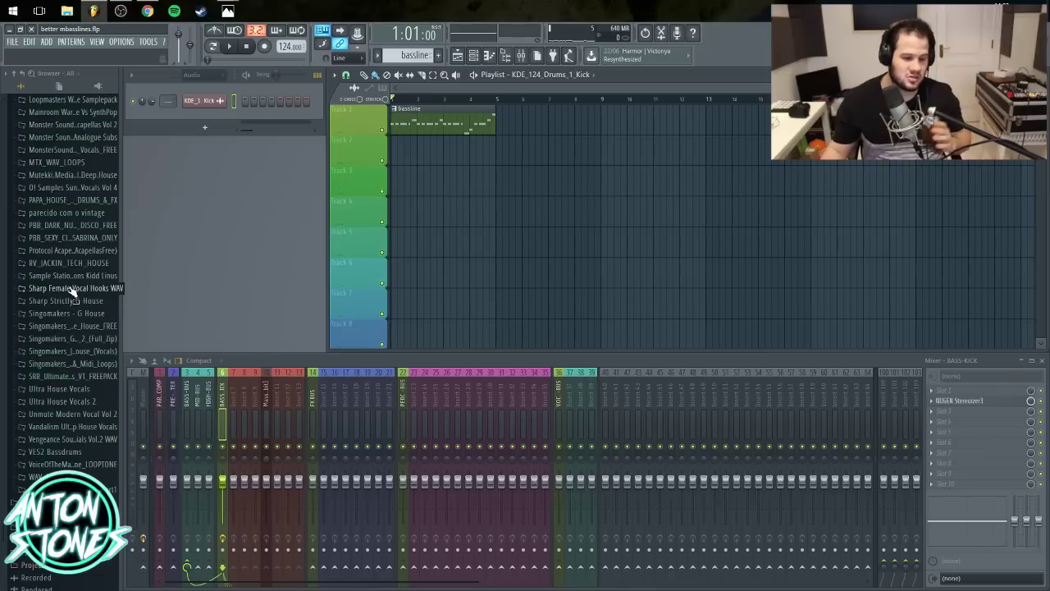
- Place SG2_Kick_12 from the Singomakers G-House Vol 2 one-shots on every beat of bars 1 to 4 on Track 2
click(85, 338)
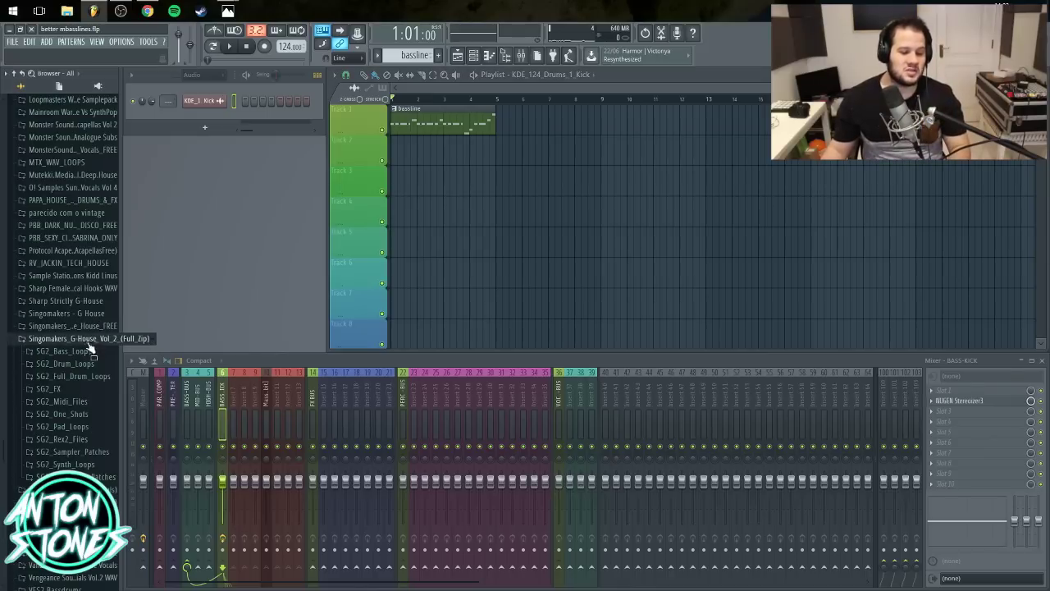
click(97, 413)
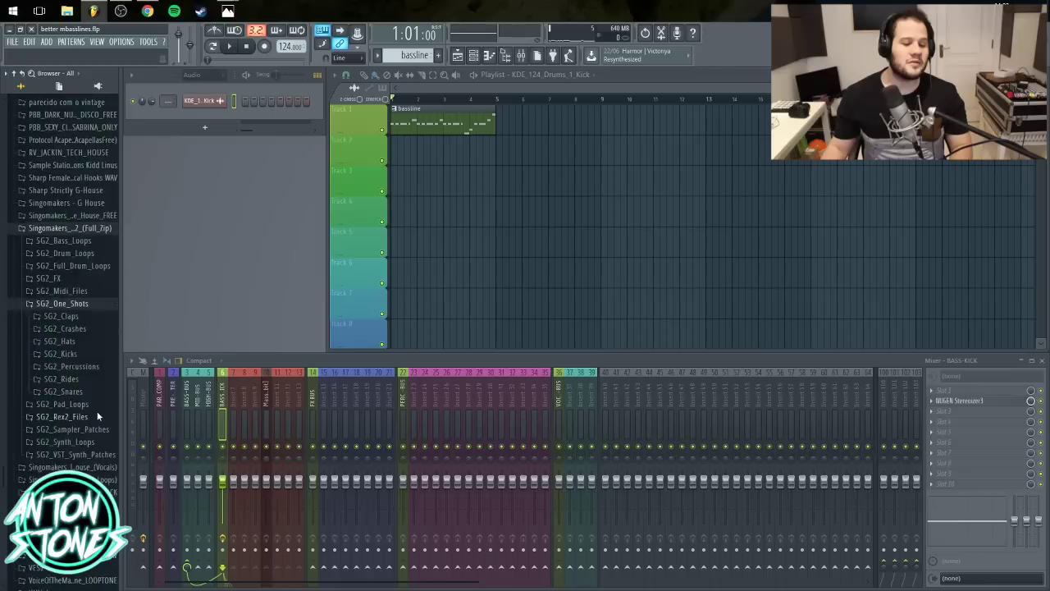
click(82, 353)
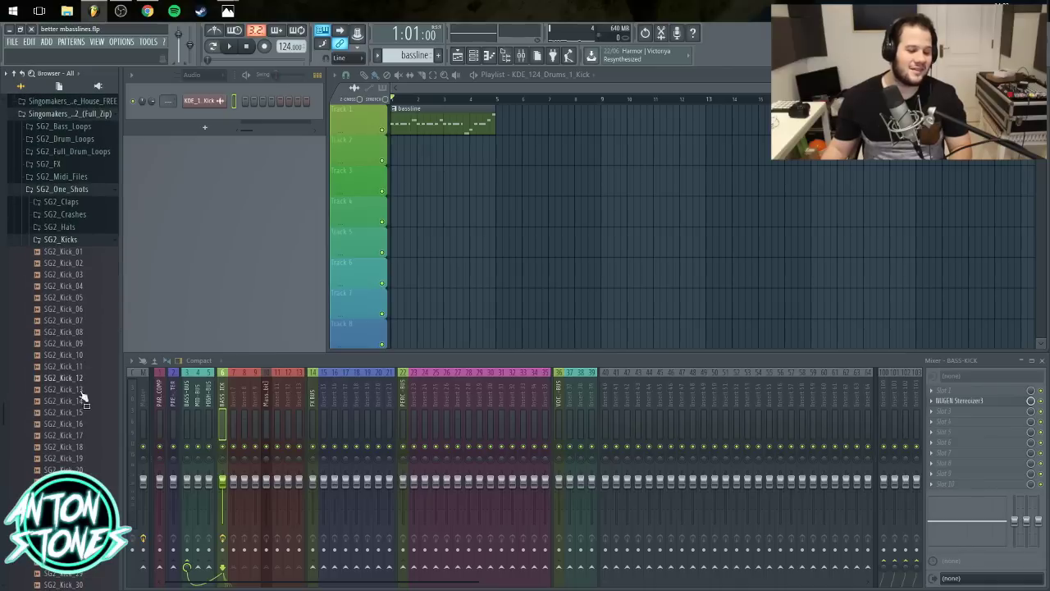
drag(88, 383, 399, 147)
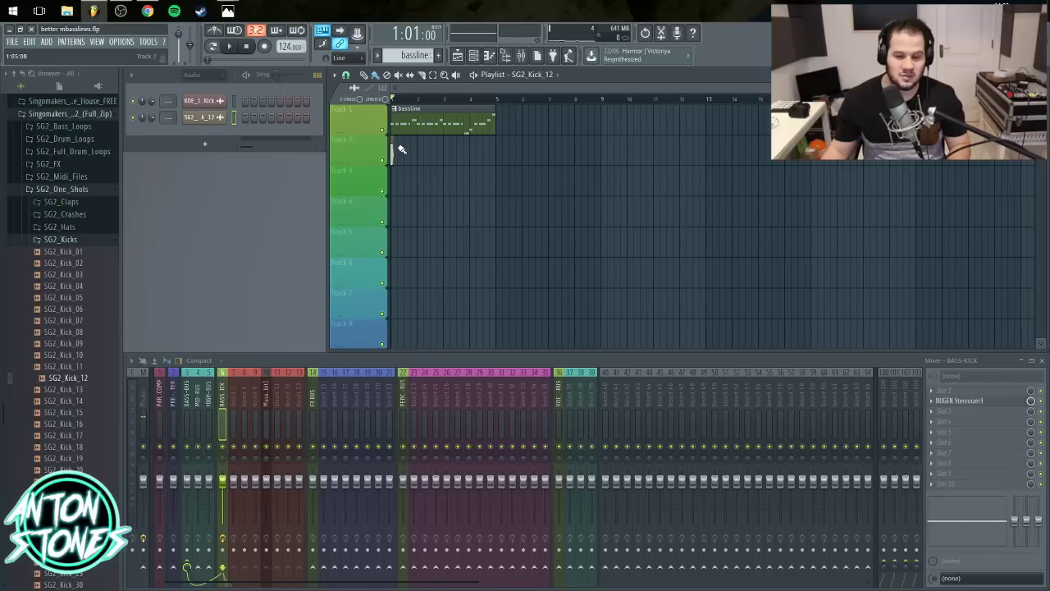
drag(491, 152, 492, 154)
- Play the four-bar arrangement to hear the bassline together with the kick
key(space)
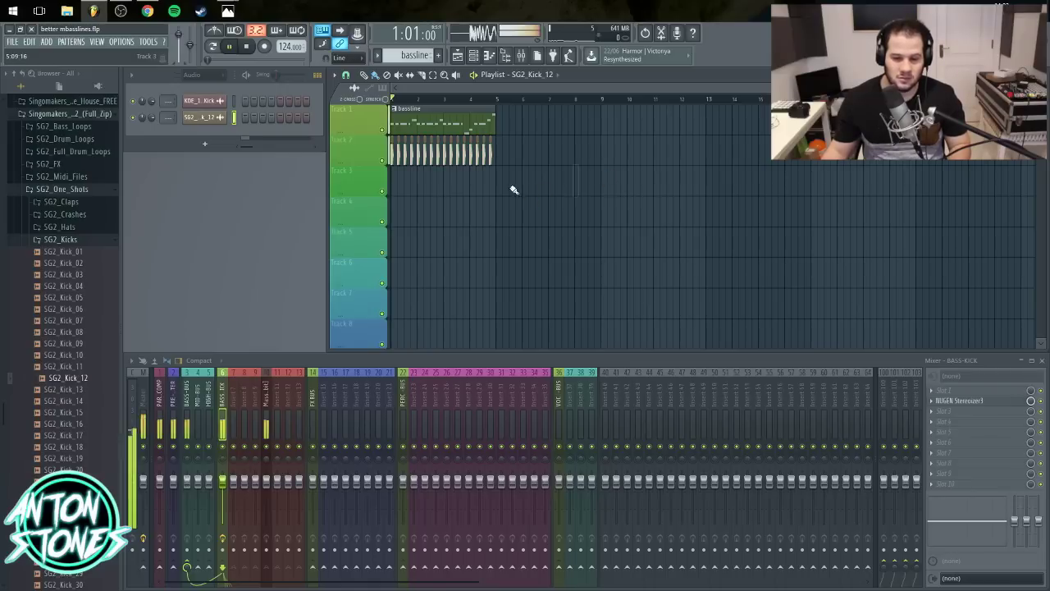
drag(513, 216, 223, 145)
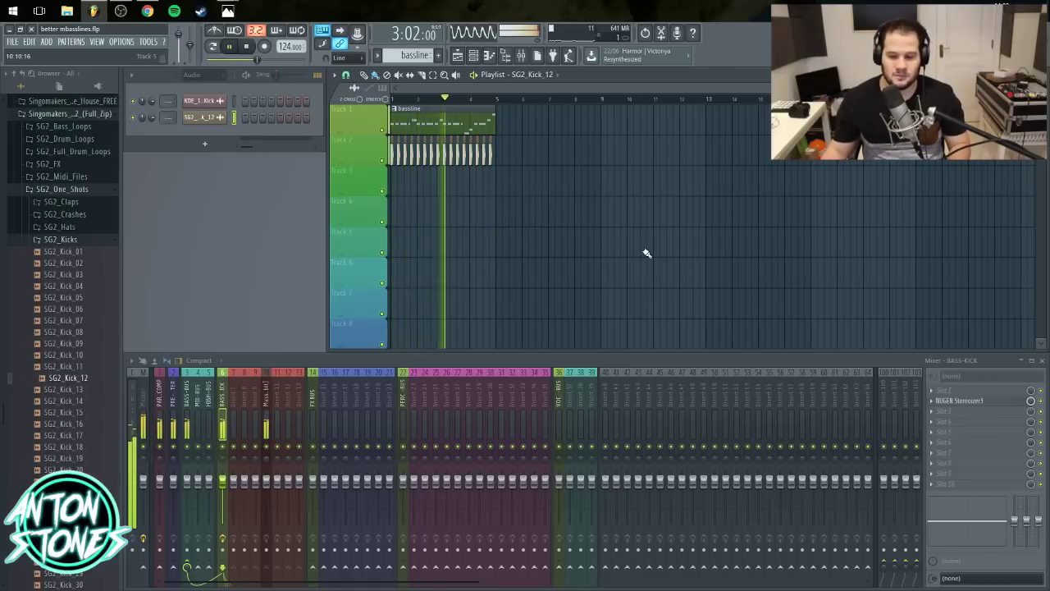
click(603, 244)
right_click(602, 244)
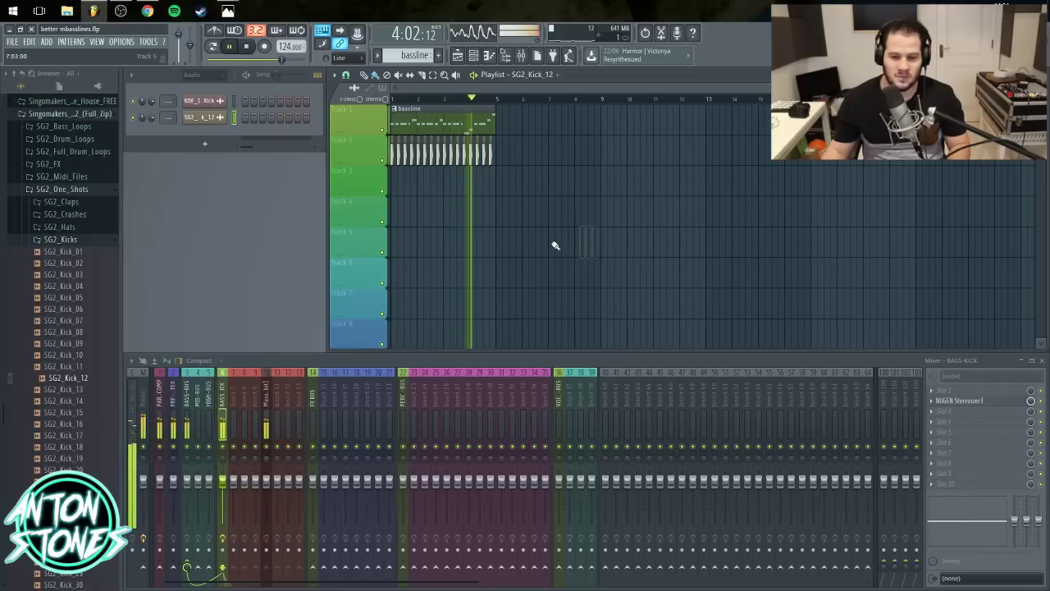
key(space)
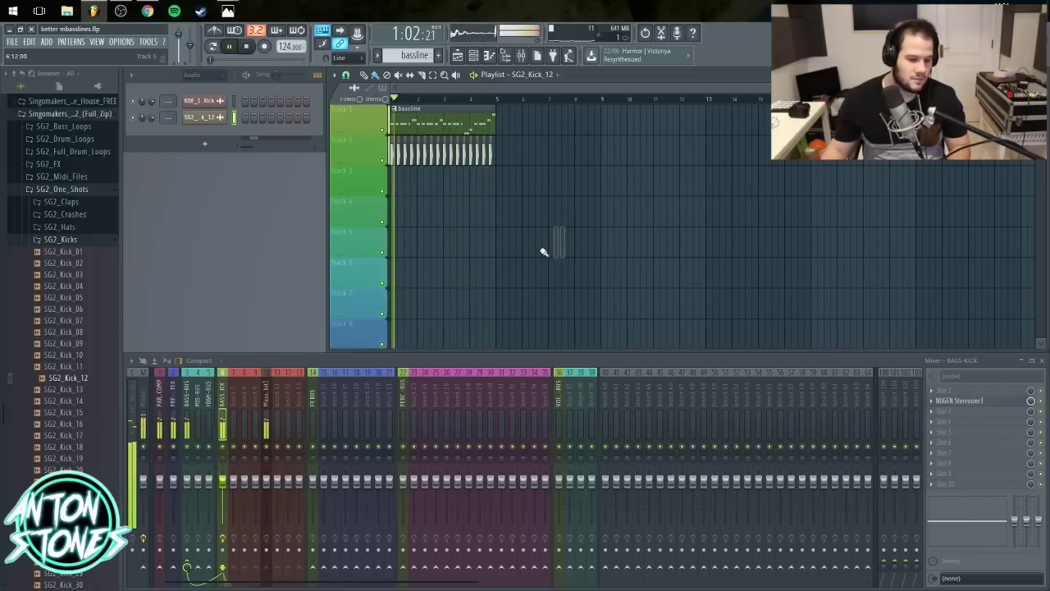
- Browse the sample packs to the FL_121BPM_Kit 02_G loops in Sharp Strictly G-House and preview FL_121BPM_Clap
click(86, 239)
click(82, 239)
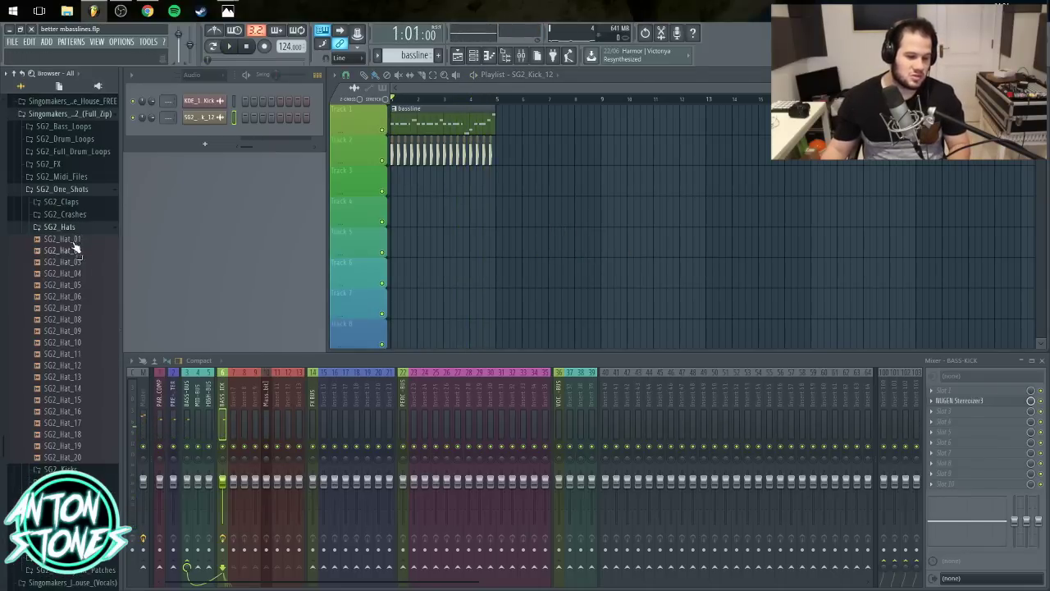
click(81, 239)
scroll(89, 230, up, 3)
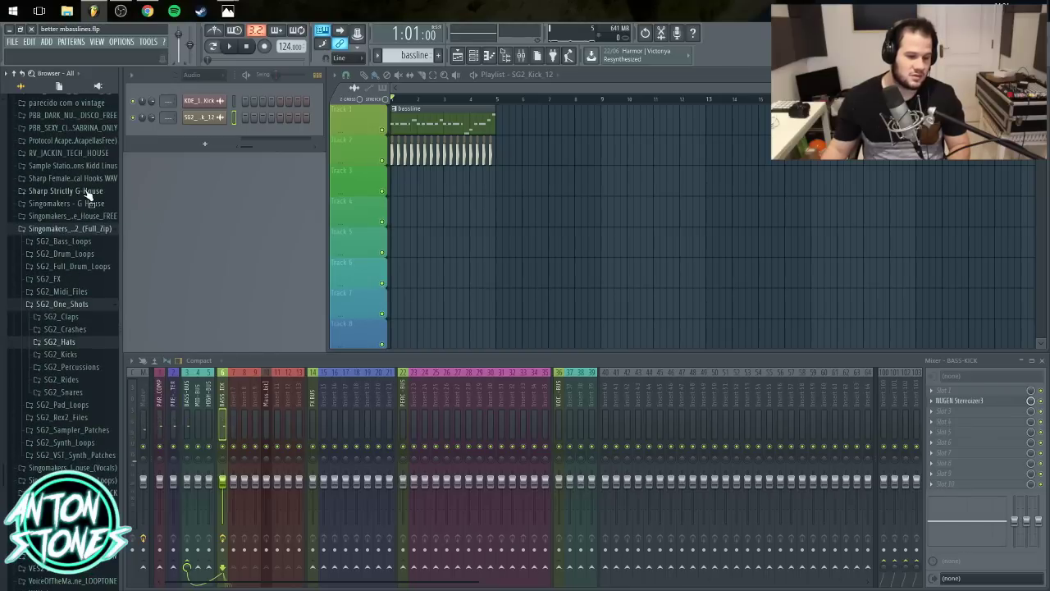
scroll(88, 193, up, 2)
click(70, 244)
click(91, 257)
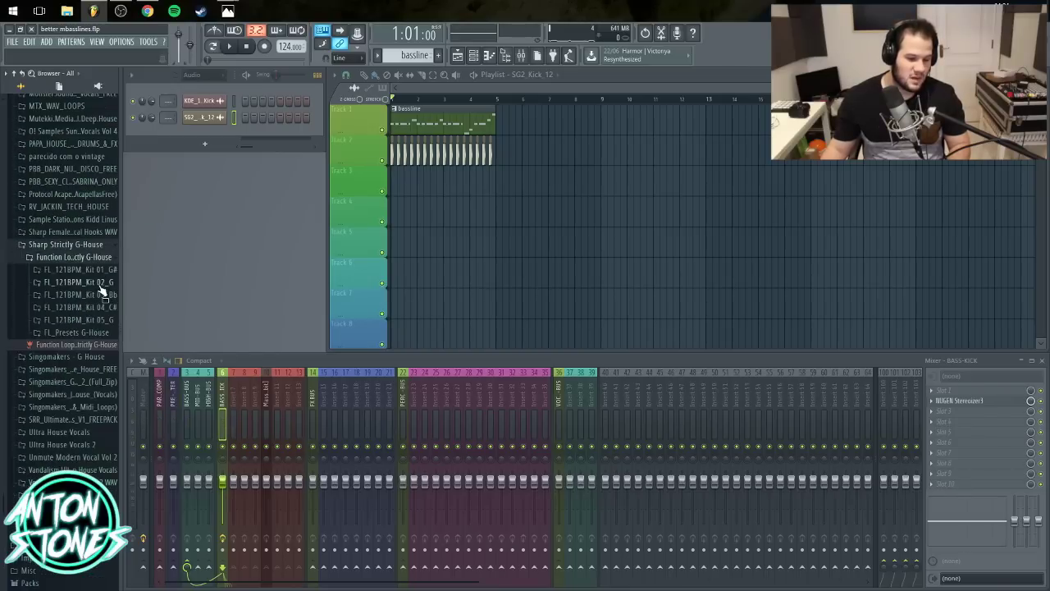
click(98, 284)
click(93, 296)
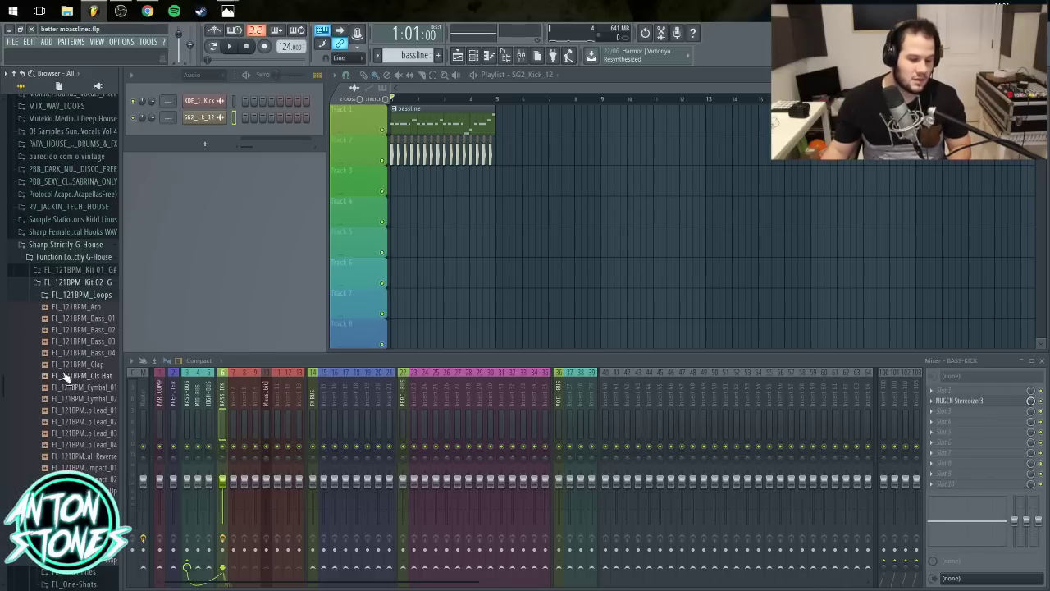
click(79, 366)
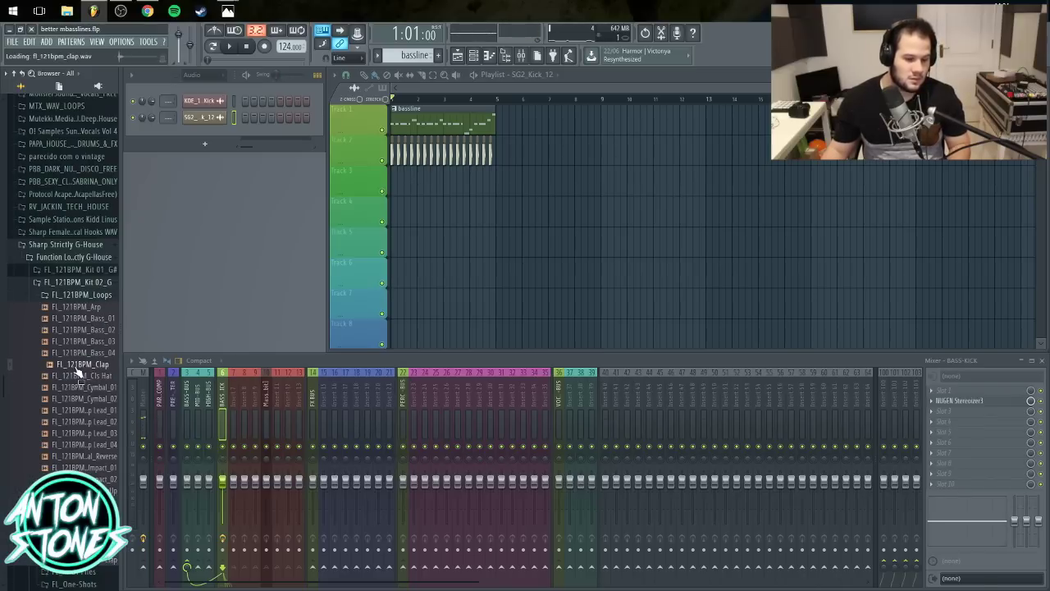
- Place the FL_121BPM_Cls Hat loop on Track 3, fit it to the project tempo using the 100 to 200 range, and repeat it through bar 4
drag(78, 375, 334, 178)
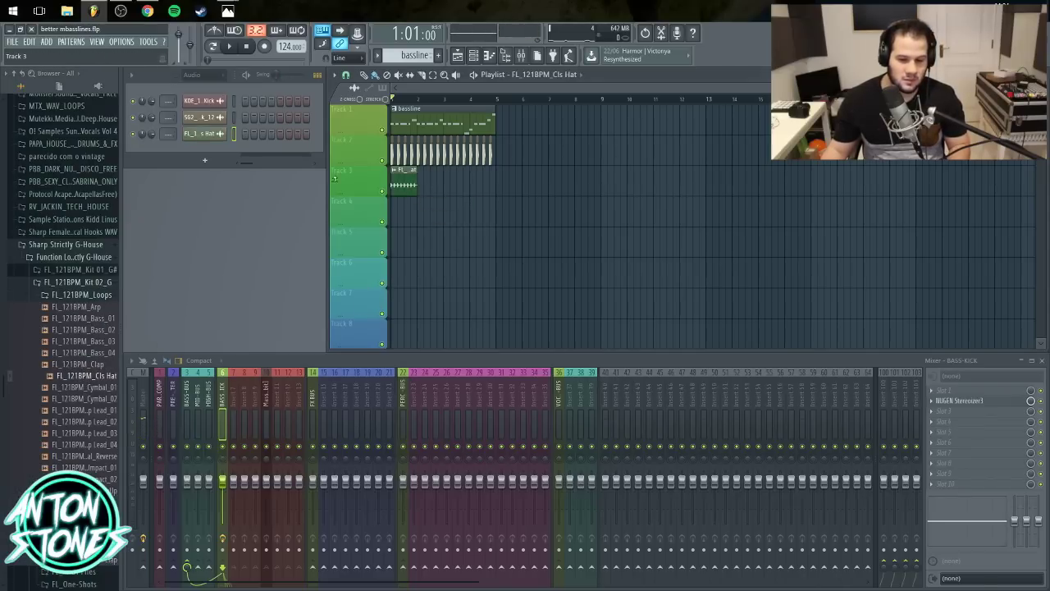
click(400, 174)
click(495, 236)
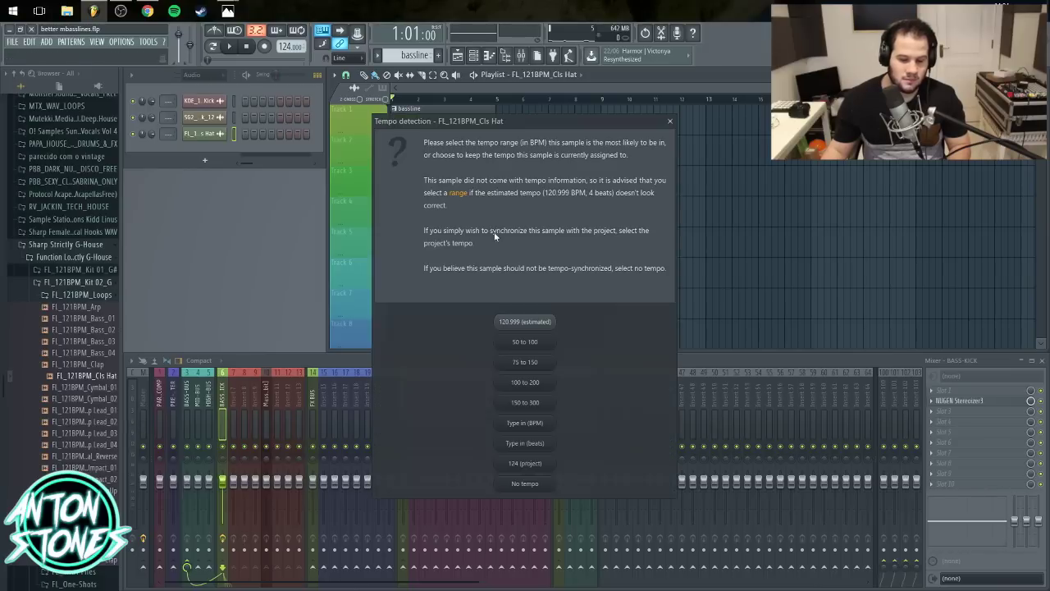
click(524, 385)
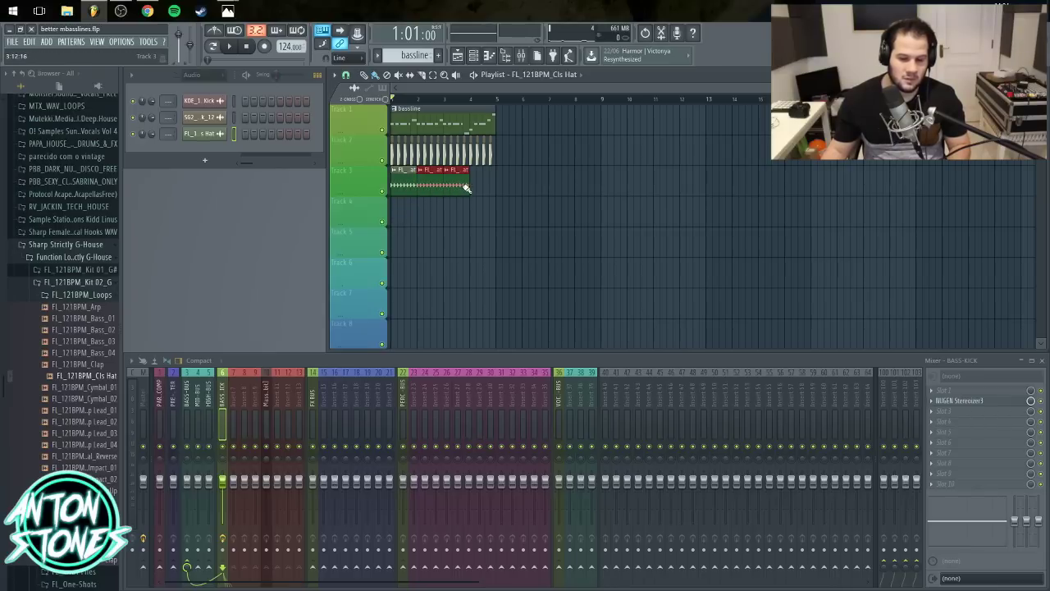
drag(465, 187, 496, 188)
- Route the closed hat channel to mixer insert 26 and lower that insert's fader while checking the level in playback
right_click(447, 388)
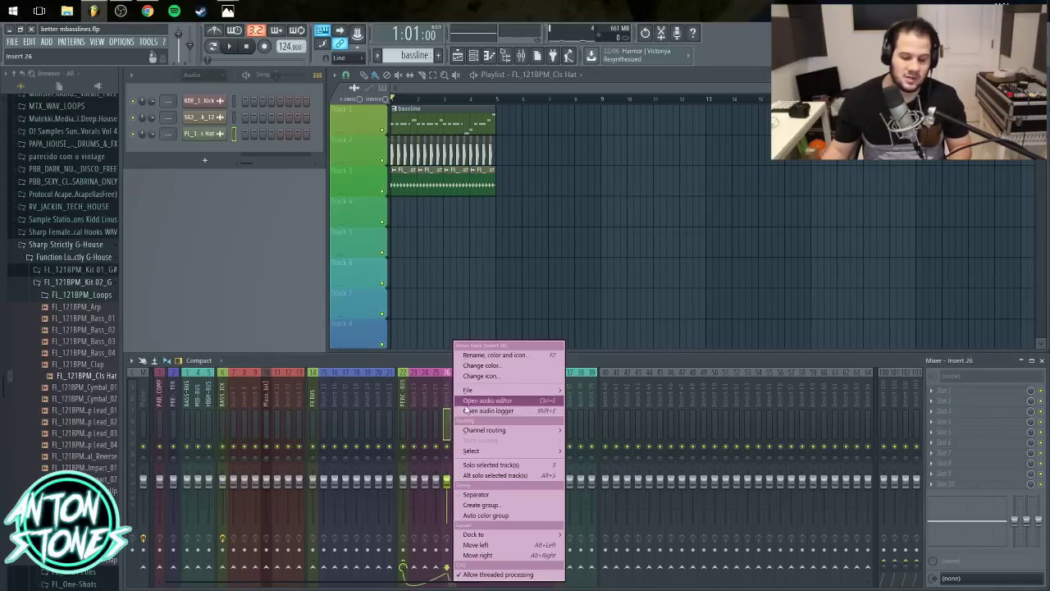
click(517, 432)
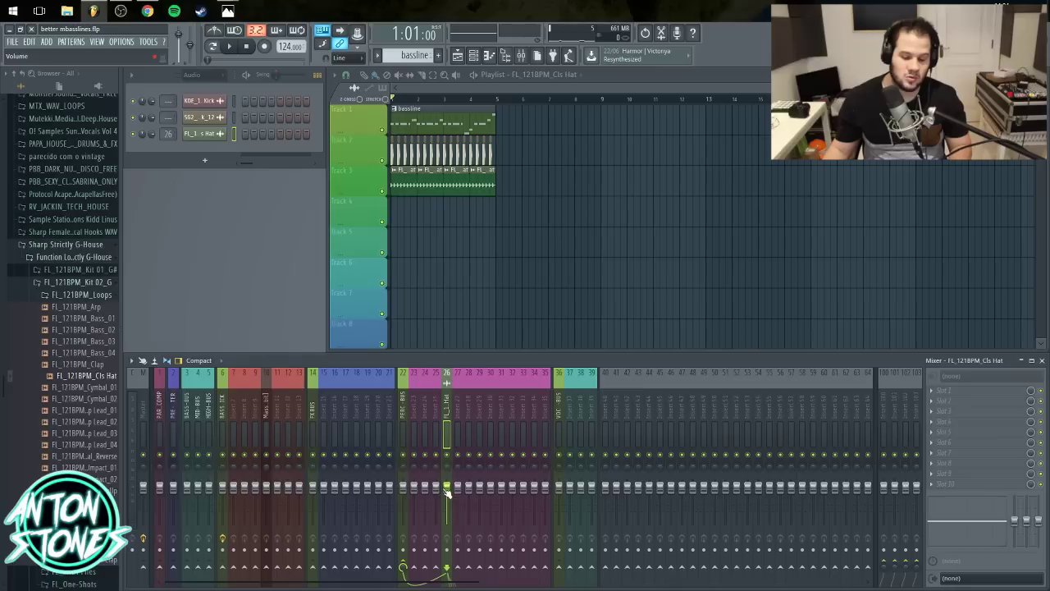
scroll(448, 517, up, 2)
key(space)
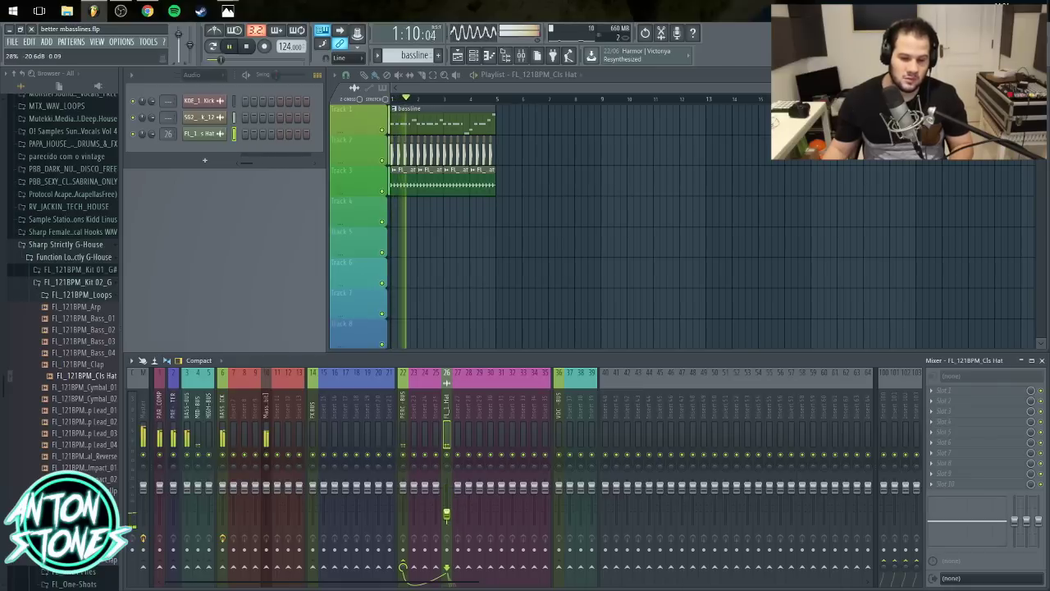
key(space)
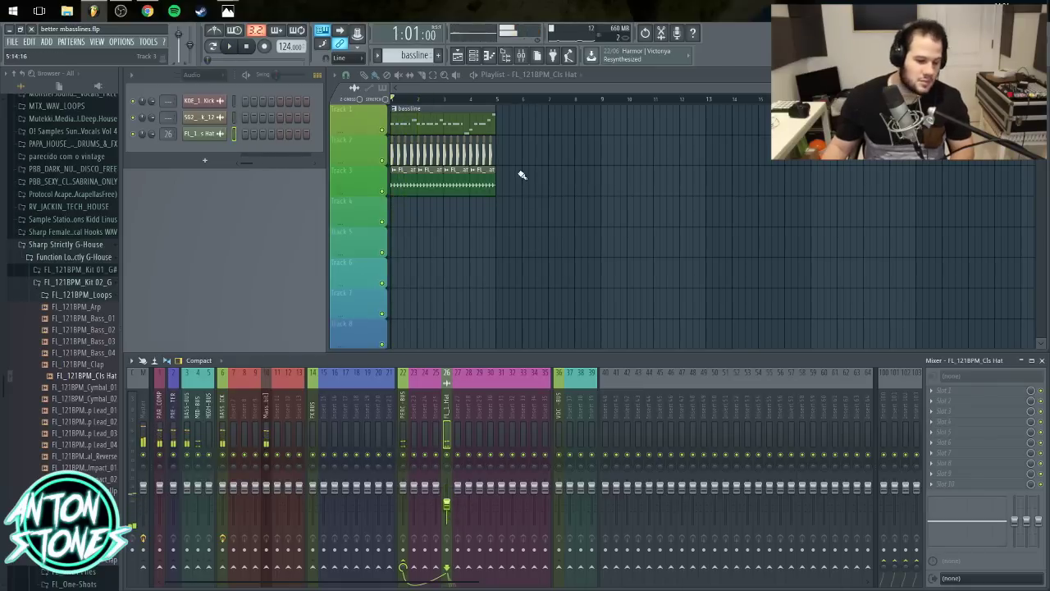
- Remove the closed hat clips from Track 3 and preview FL_121BPM_Kick and FL_121BPM_Hat from the Kit 02_G loops
right_click(443, 173)
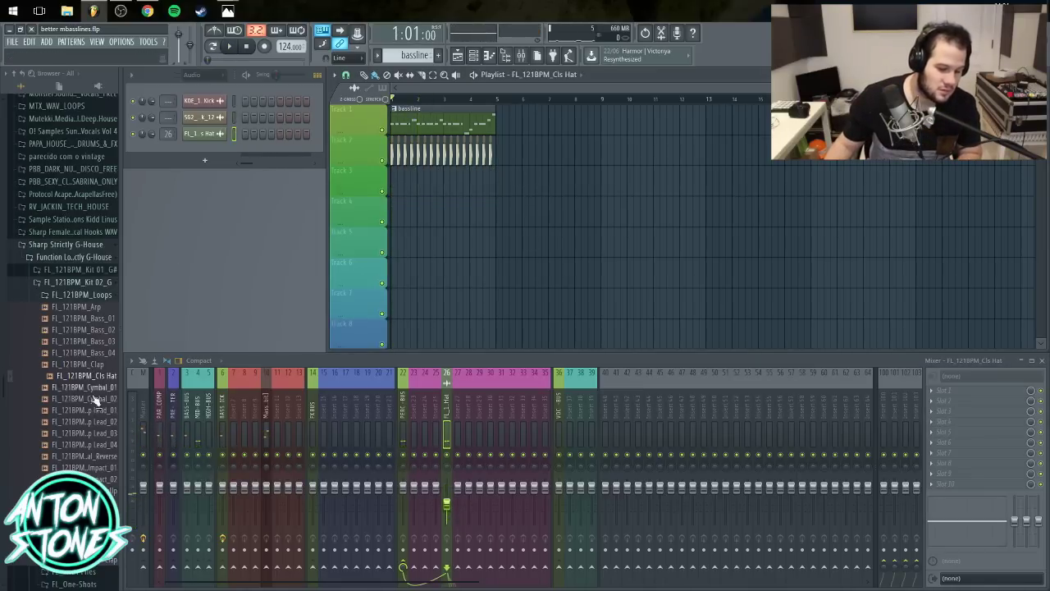
scroll(93, 469, down, 4)
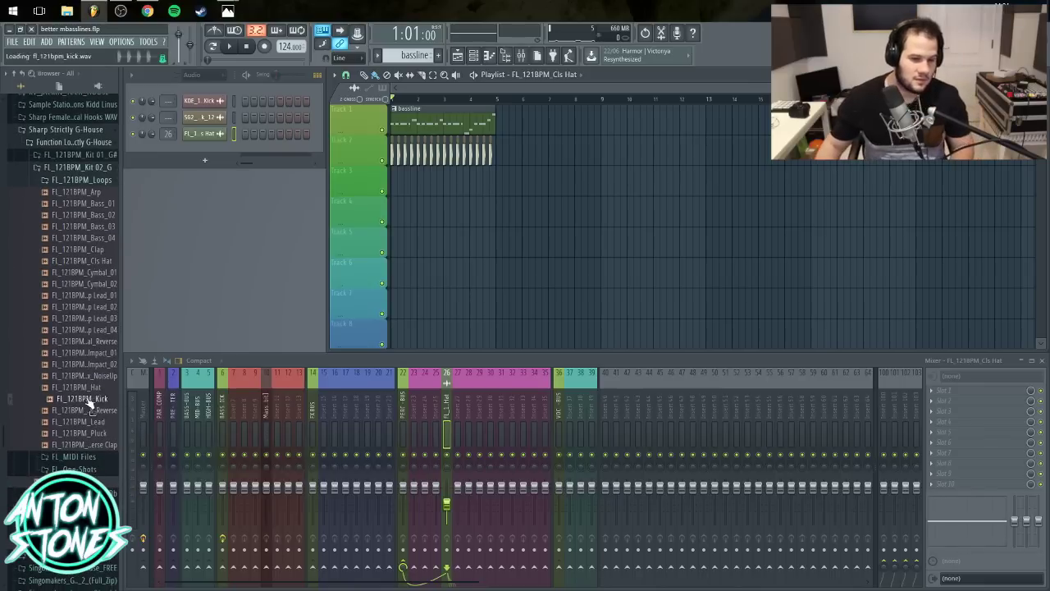
click(87, 389)
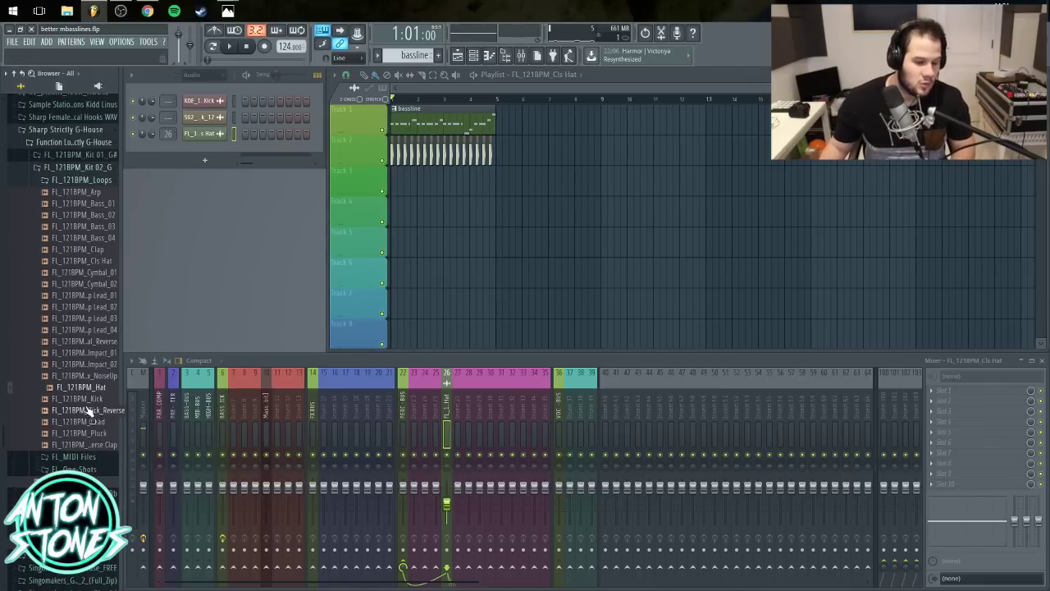
- Open the FL_121BPM_Kit 05_G loops and preview the snare, percussive and hat loops, including FL_121BPM_Hat_01
scroll(77, 413, down, 5)
click(72, 296)
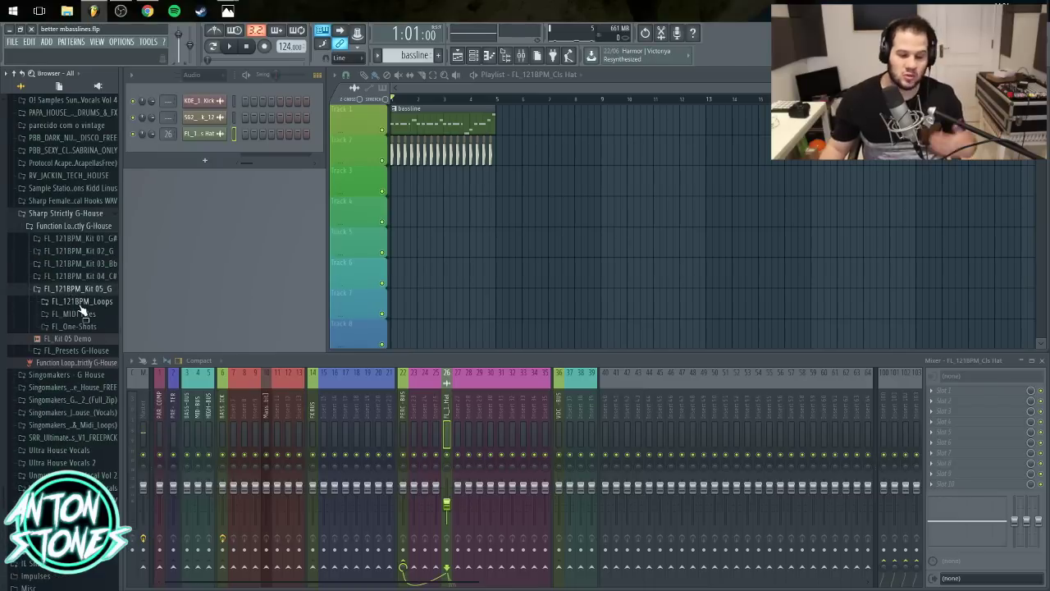
click(82, 302)
scroll(86, 353, down, 4)
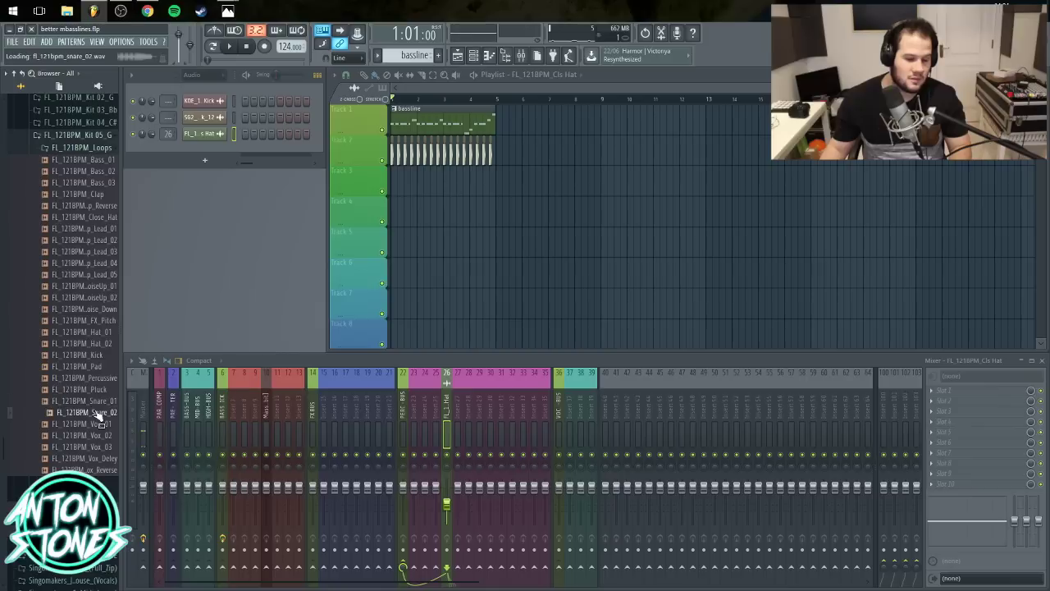
click(90, 389)
click(96, 377)
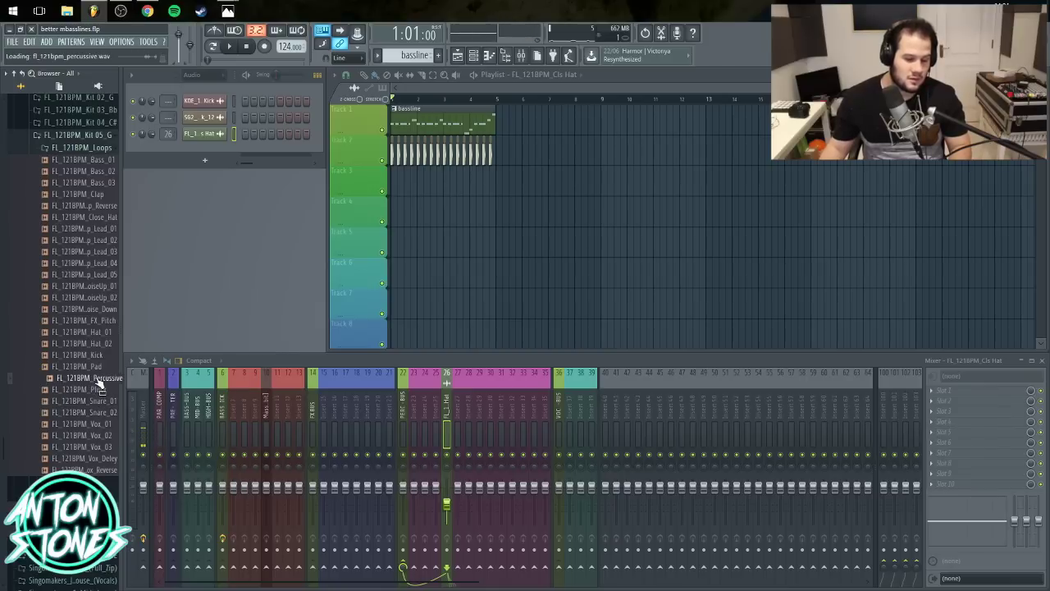
click(96, 365)
click(92, 344)
click(92, 334)
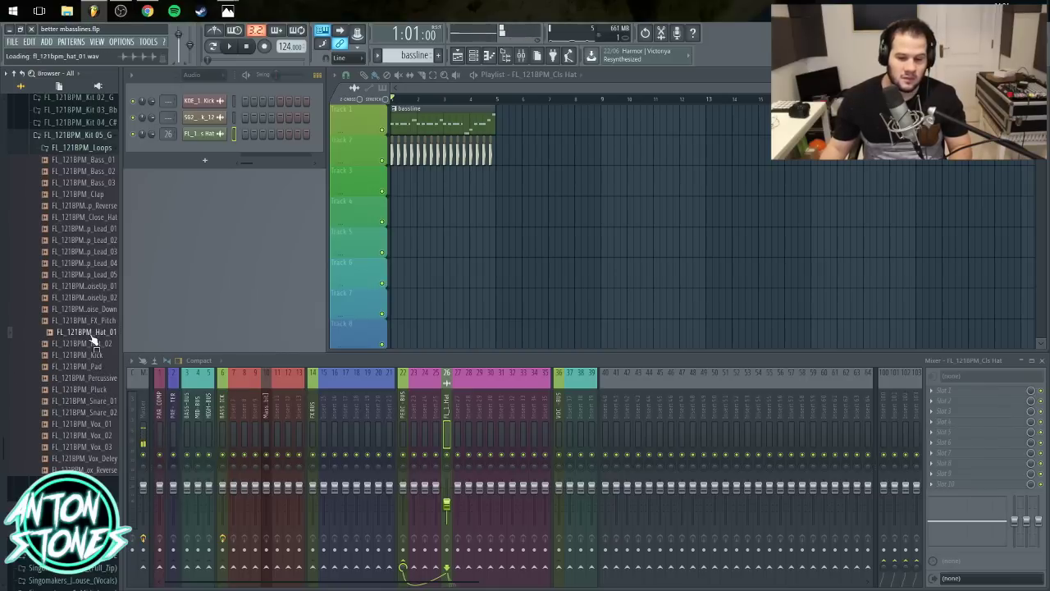
- Place FL_121BPM_Hat_01 at the start of Track 3, stretch it to exactly one bar, and check it in playback
drag(506, 191, 481, 172)
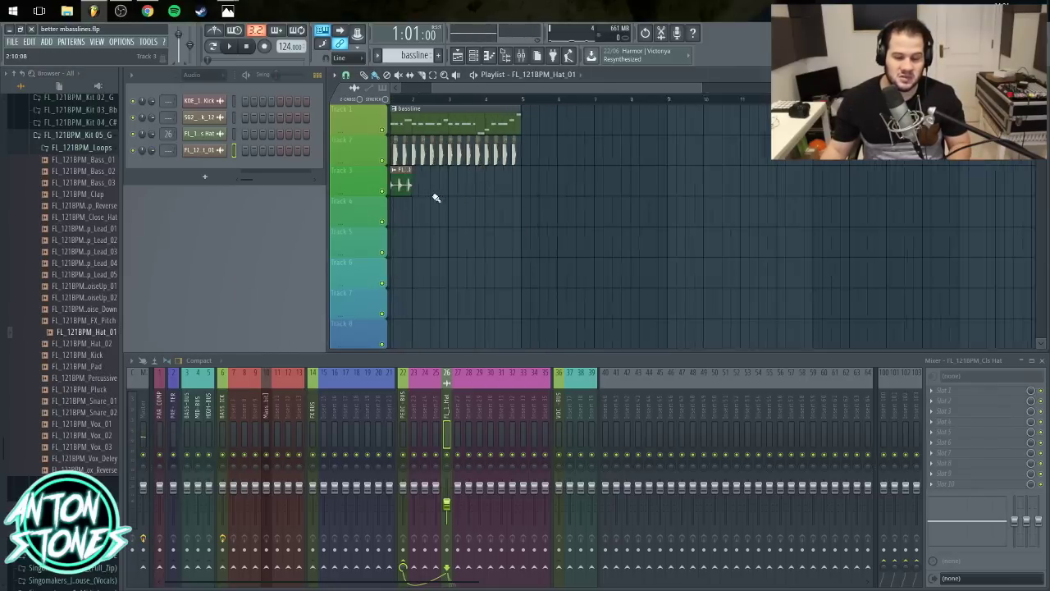
scroll(433, 198, up, 3)
scroll(435, 201, up, 3)
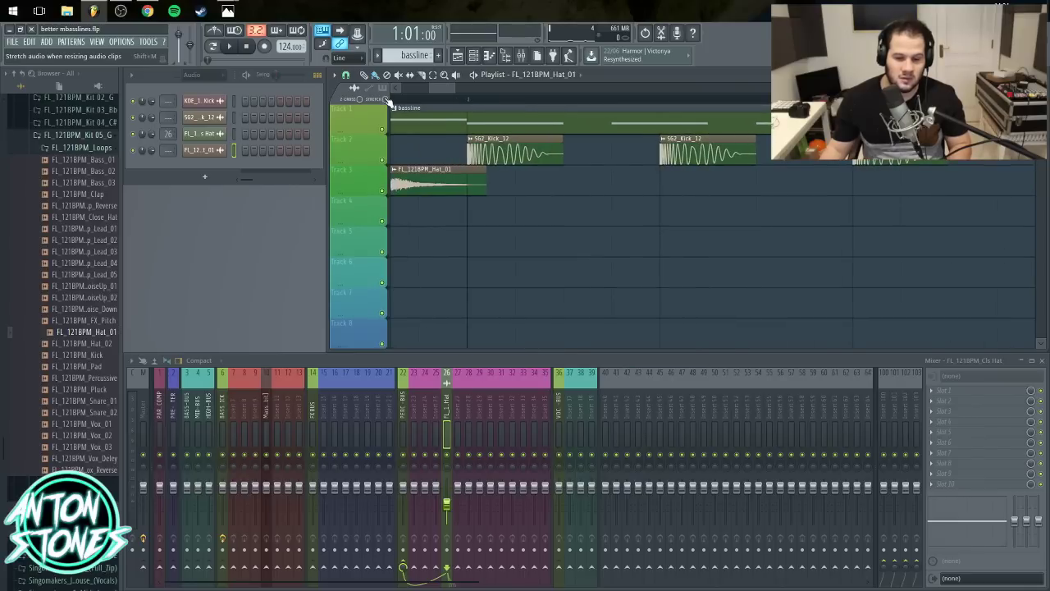
drag(486, 179, 415, 188)
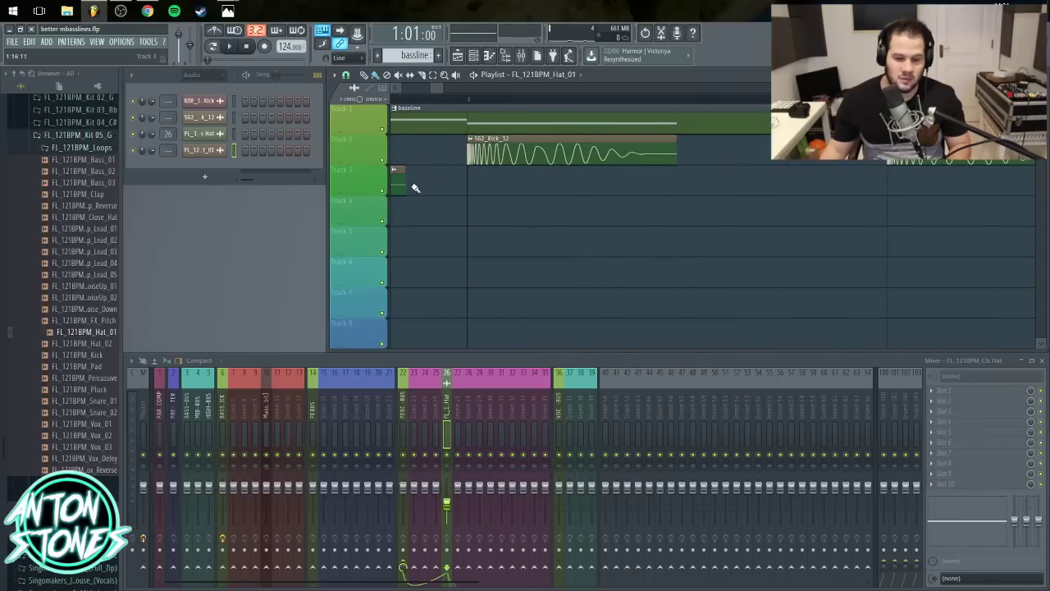
scroll(469, 183, down, 4)
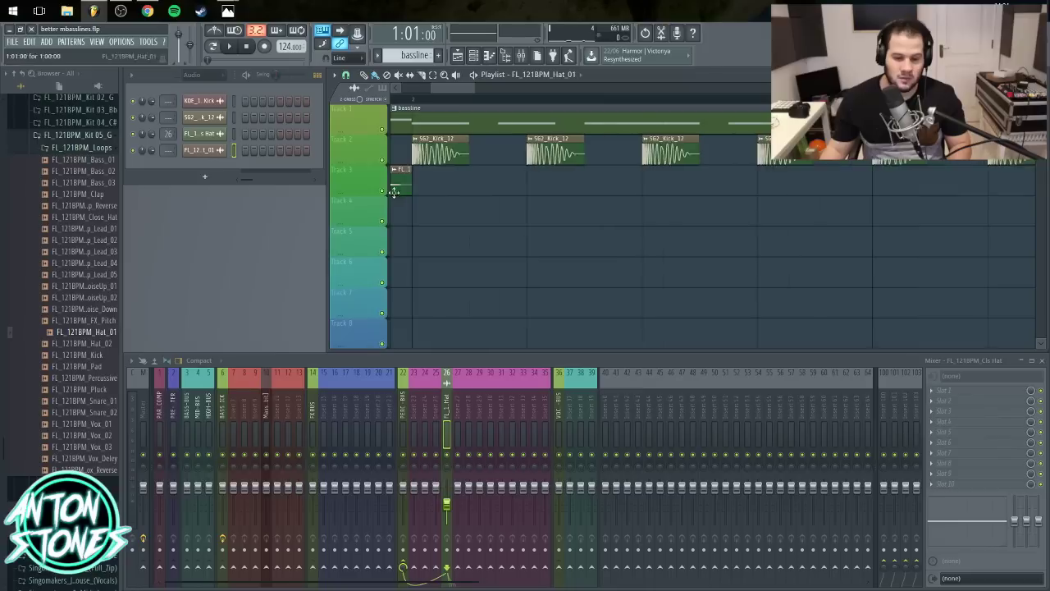
key(space)
key(space)
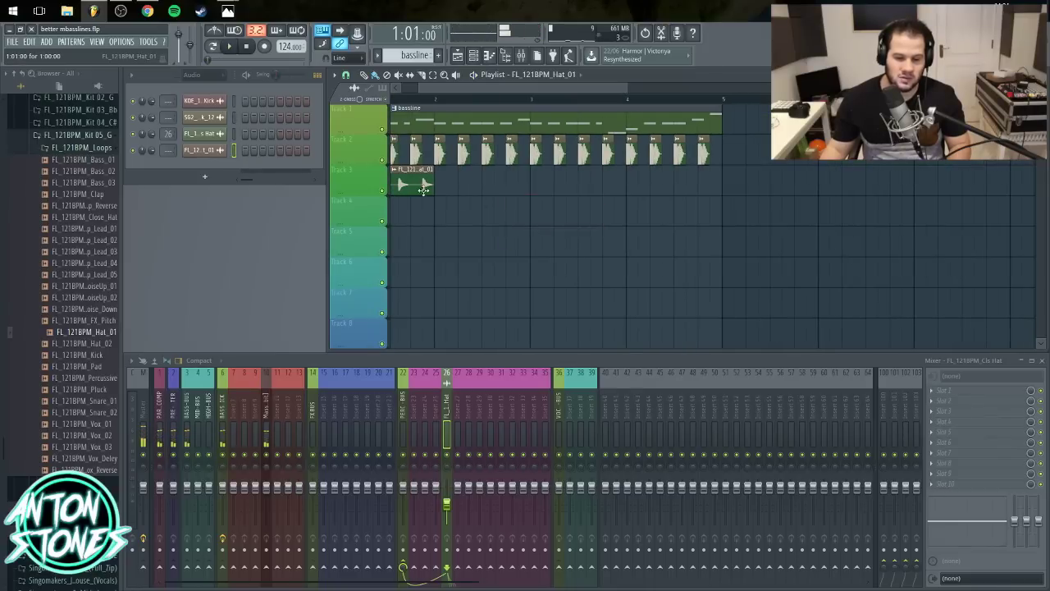
- Repeat the one-bar FL_121BPM_Hat_01 clip along Track 3 through the end of bar 4
drag(427, 186, 681, 187)
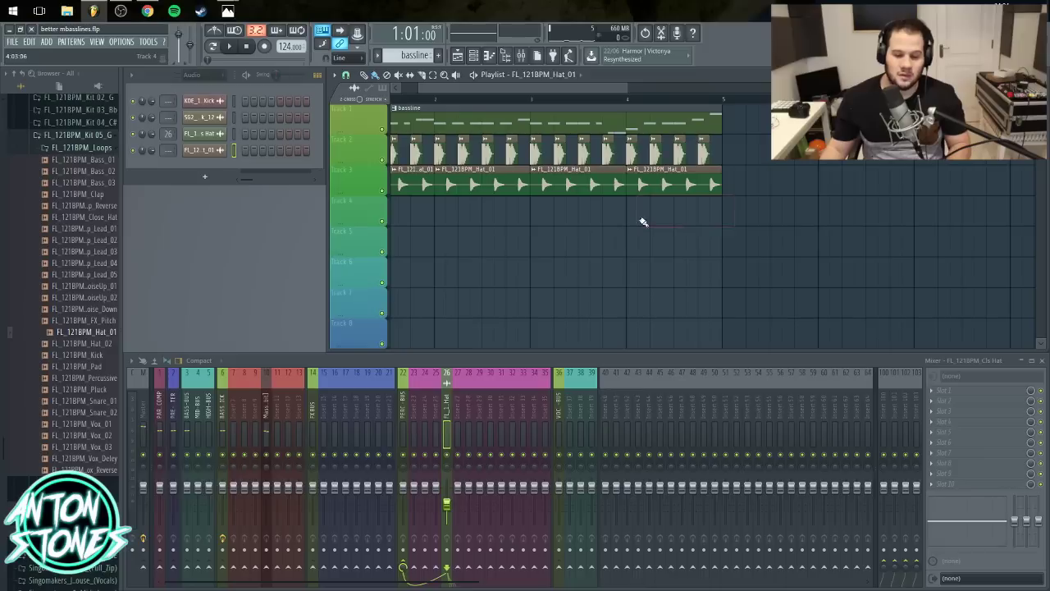
scroll(444, 242, down, 1)
scroll(444, 243, down, 3)
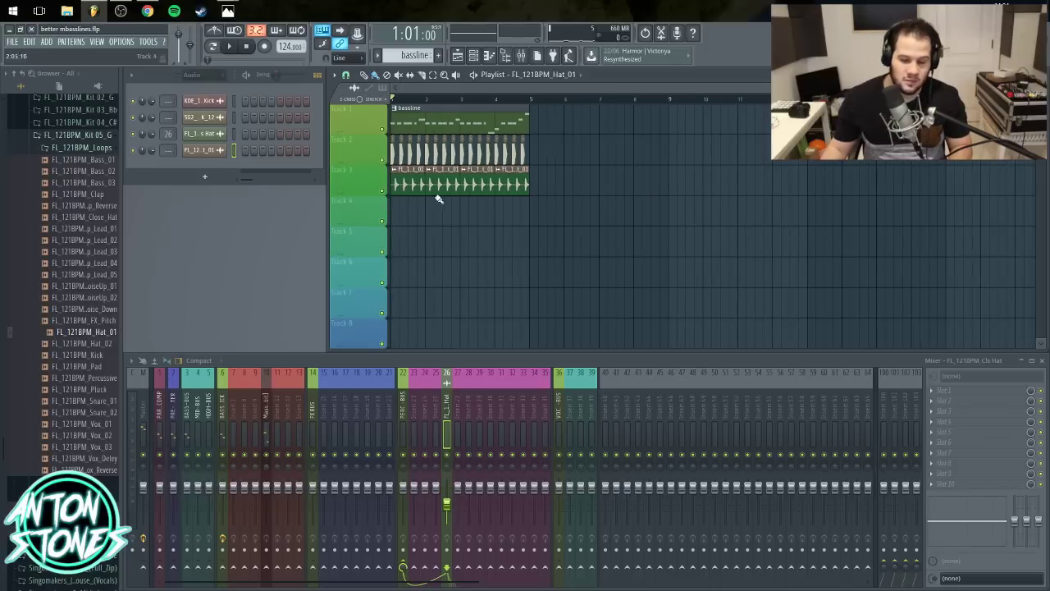
- Route the FL_121BPM_Hat_01 channel to mixer insert 26, lower that insert's fader, and play the arrangement to check the balance
right_click(449, 413)
key(Escape)
drag(447, 502, 446, 514)
key(space)
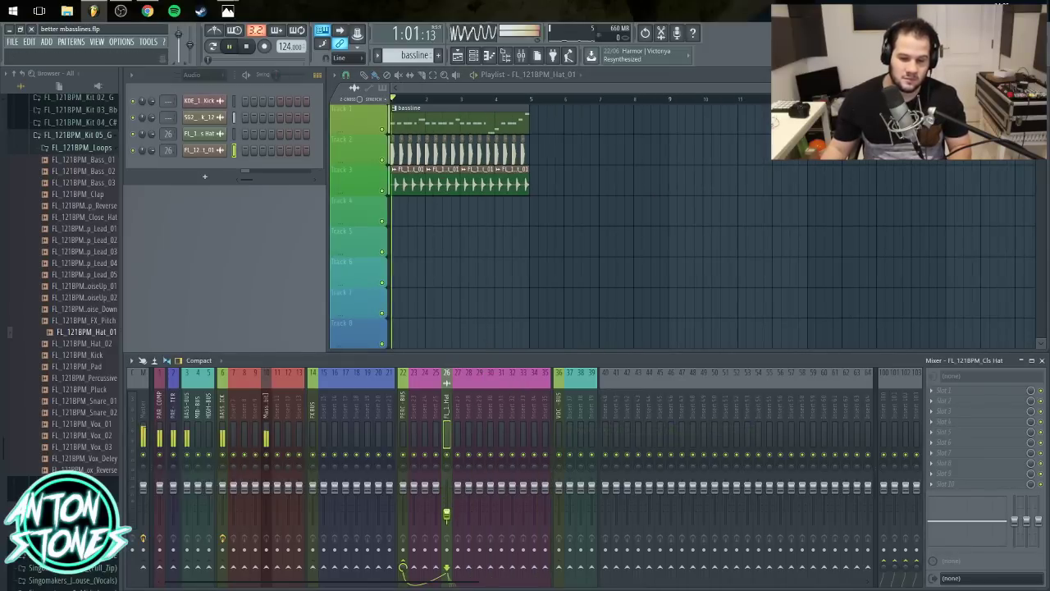
key(space)
click(618, 260)
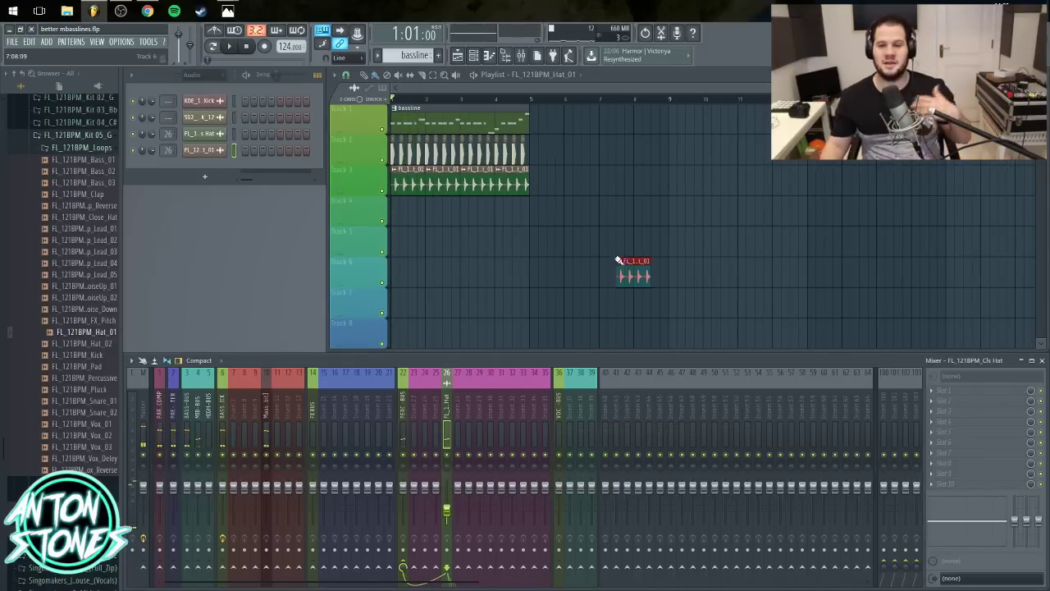
right_click(618, 261)
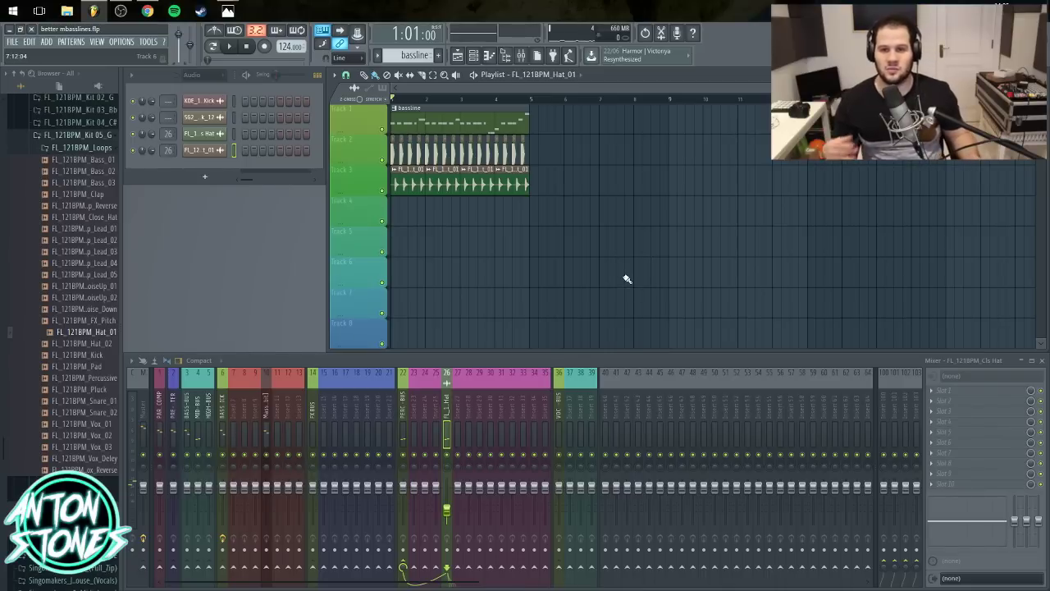